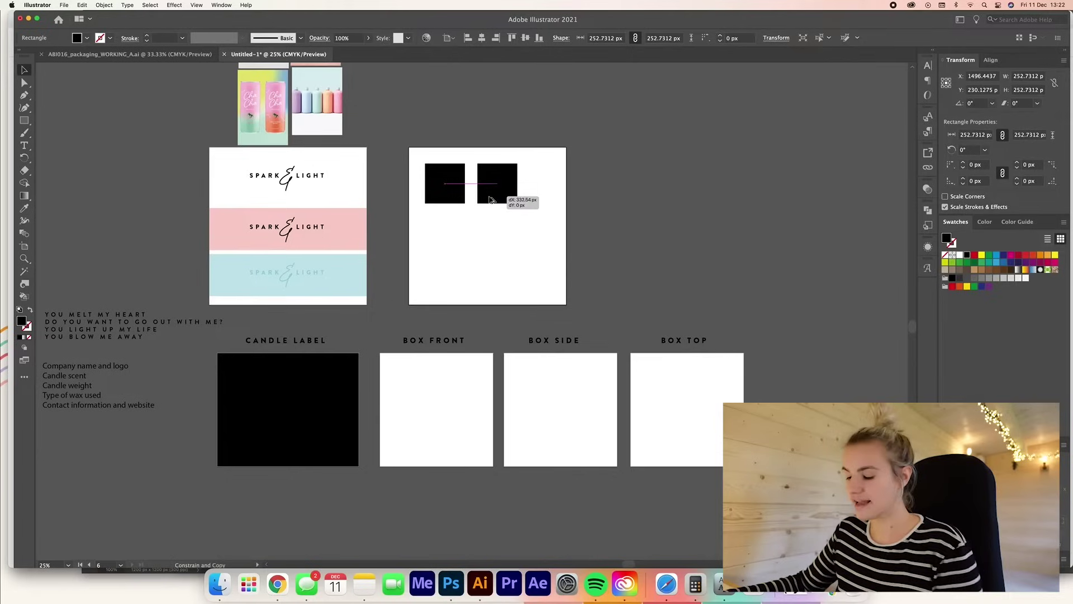
# Fill the first square with the logo sheet's pink and the second square with its light blue, sampling both colours.
pyautogui.press('i')
pyautogui.click(352, 270)
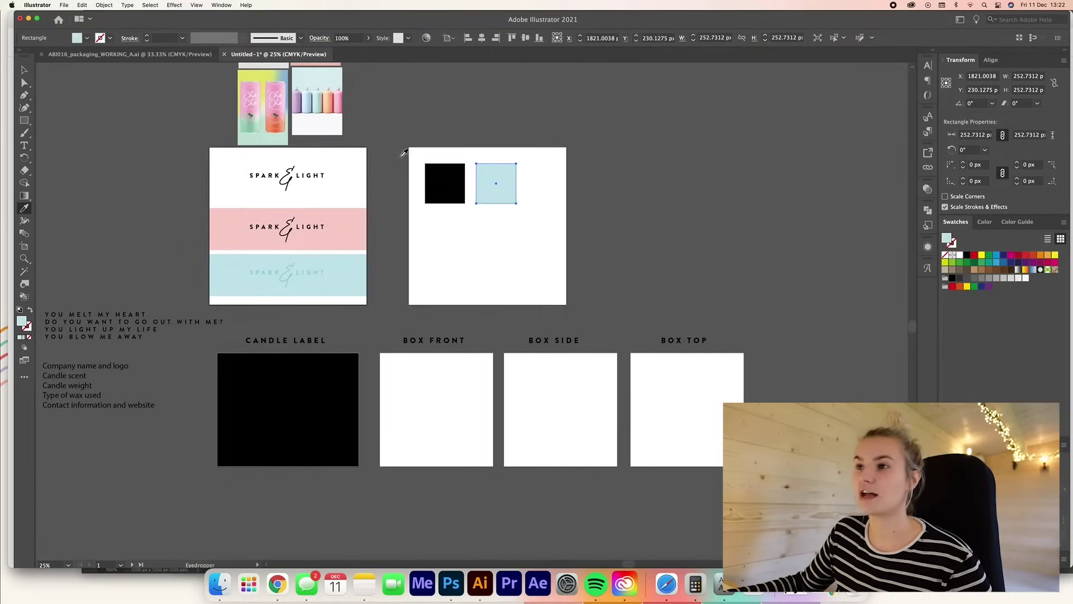
pyautogui.click(458, 183)
pyautogui.click(361, 272)
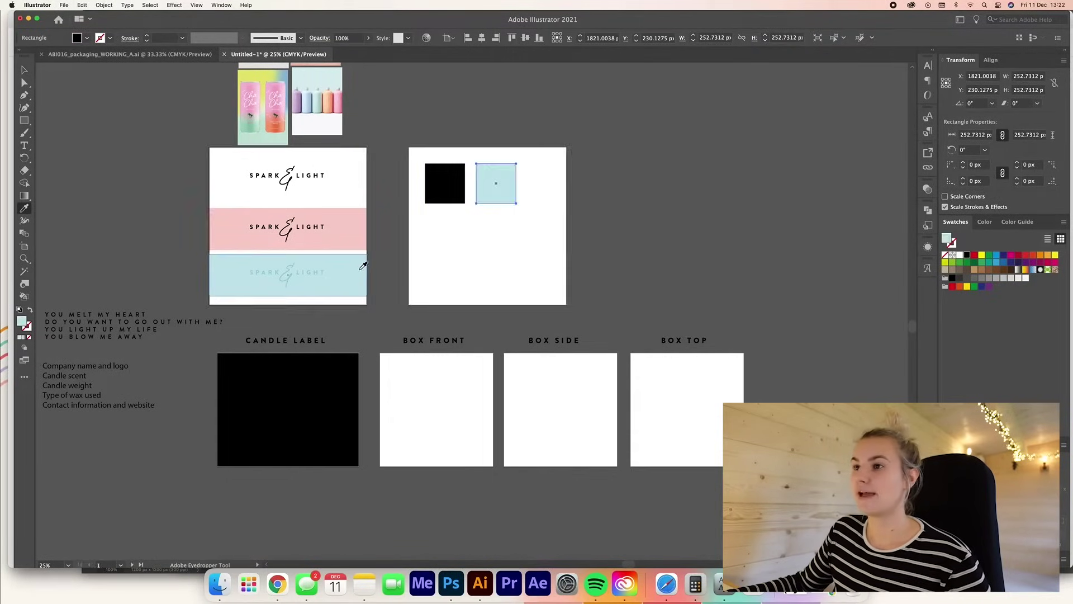
pyautogui.keyDown('alt'); pyautogui.click(441, 178); pyautogui.keyUp('alt')
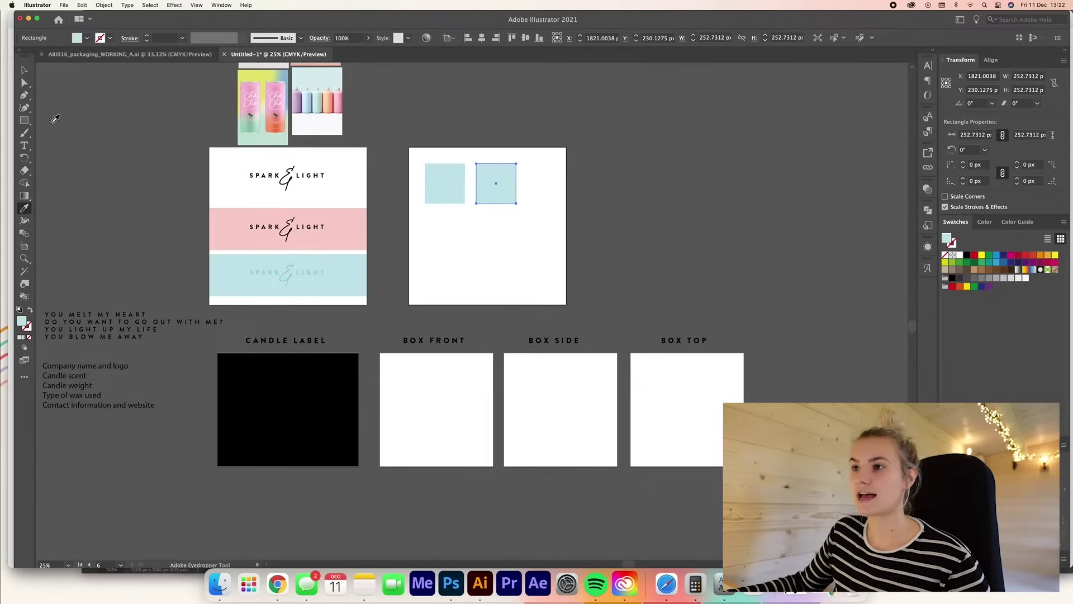
pyautogui.keyDown('super'); pyautogui.click(484, 246); pyautogui.keyUp('super')
pyautogui.keyDown('super'); pyautogui.click(446, 198); pyautogui.keyUp('super')
pyautogui.click(360, 222)
# Duplicate the pink and light blue squares as a second row directly below them.
pyautogui.press('v')
pyautogui.click(503, 179)
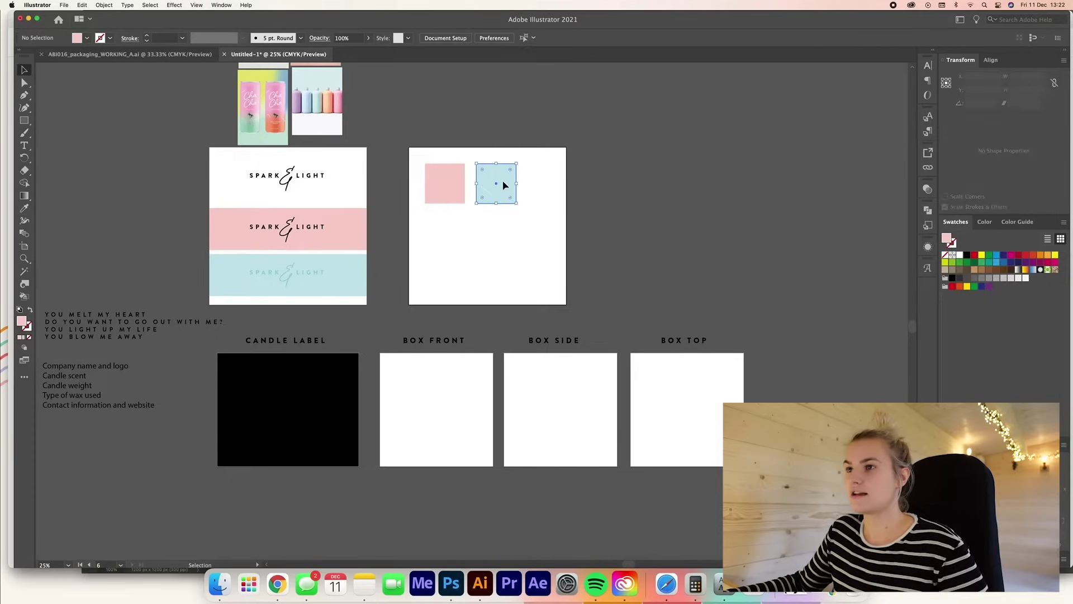
pyautogui.keyDown('shift'); pyautogui.click(447, 182); pyautogui.keyUp('shift')
pyautogui.moveTo(447, 181); pyautogui.dragTo(447, 232)
# Change the fill of the lower pink square to pale yellow, f9f9cd.
pyautogui.click(448, 232)
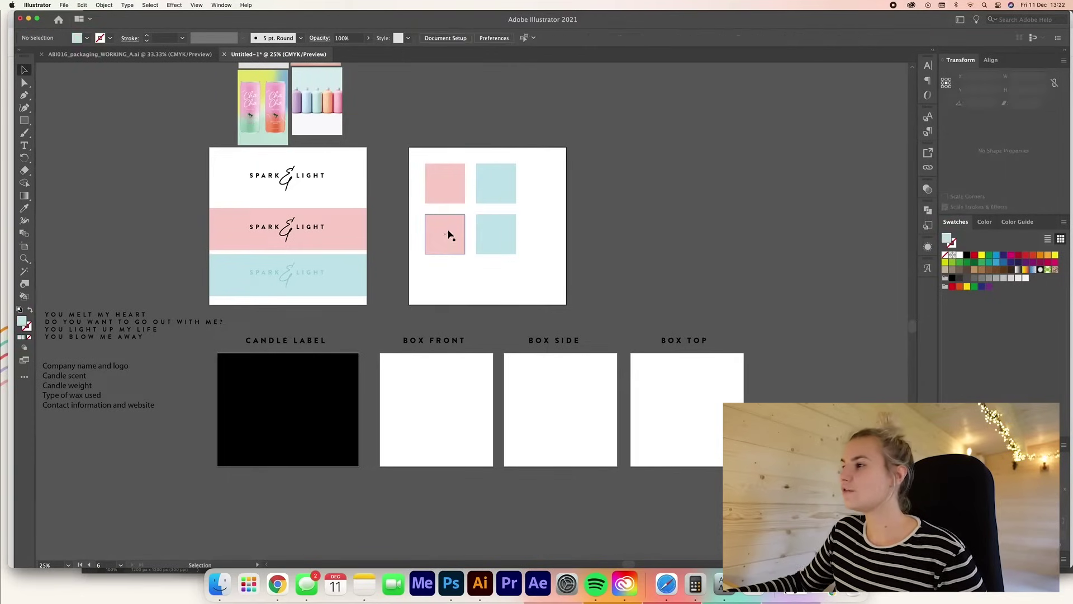
pyautogui.doubleClick(948, 241)
pyautogui.moveTo(693, 303); pyautogui.dragTo(690, 320)
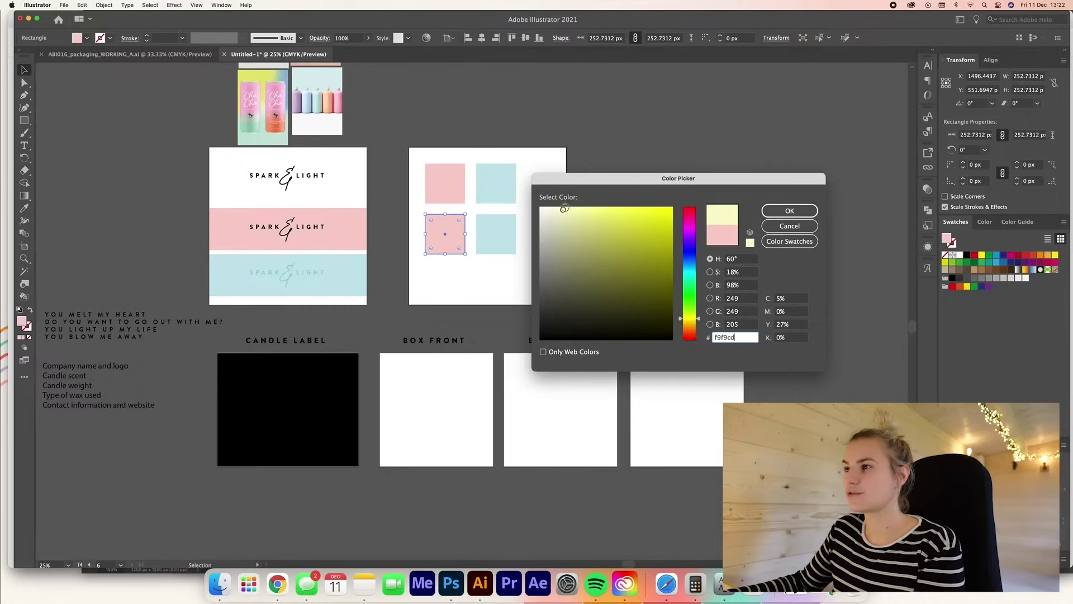
pyautogui.press('Return')
# Fill the lower light blue square with pale green, b9f9d3, and move all four squares toward the artboard's centre.
pyautogui.click(506, 245)
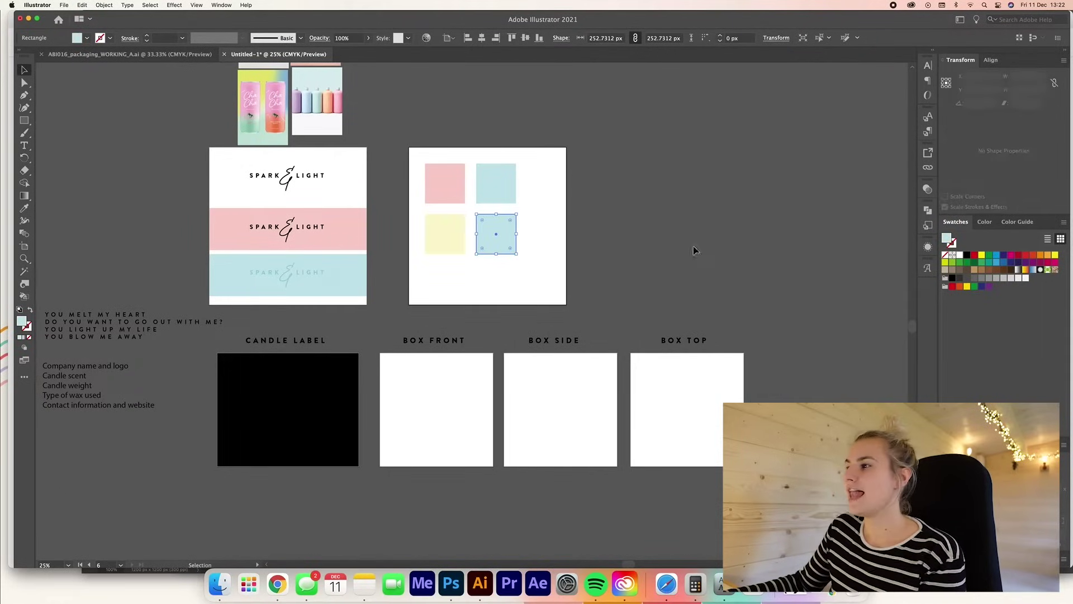
pyautogui.doubleClick(947, 239)
pyautogui.click(695, 285)
pyautogui.click(568, 211)
pyautogui.click(790, 210)
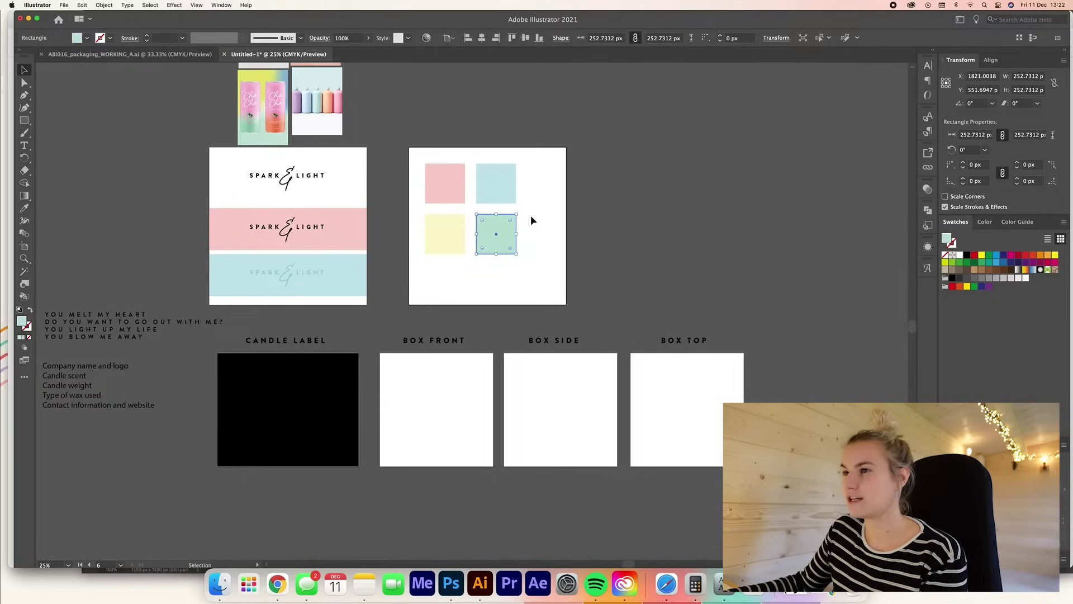
pyautogui.doubleClick(948, 240)
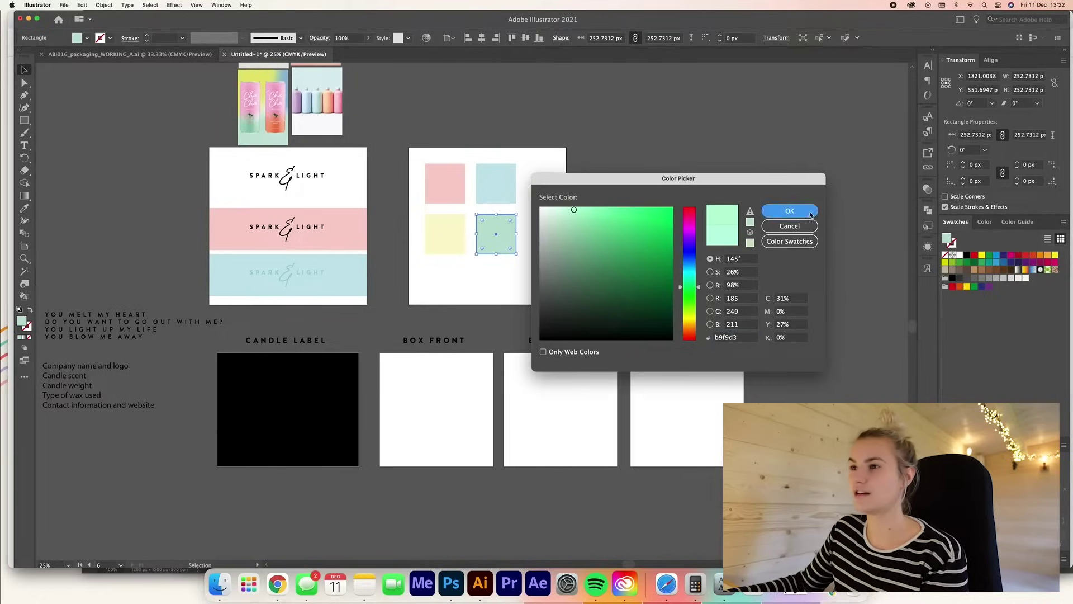
pyautogui.click(789, 211)
pyautogui.click(613, 232)
pyautogui.moveTo(507, 236); pyautogui.dragTo(524, 246)
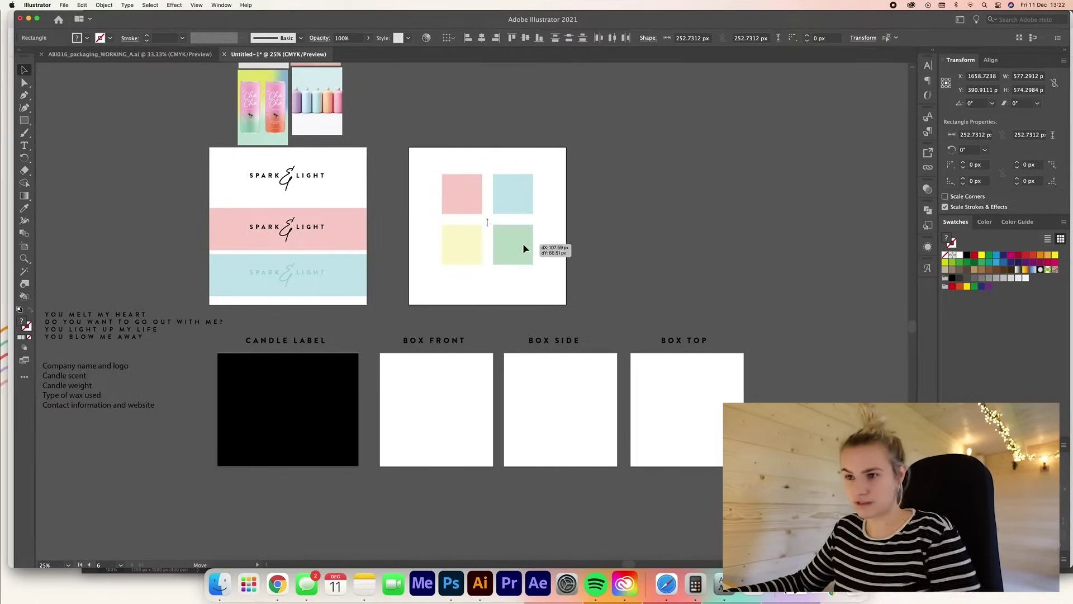
# Fill the black candle label rectangle with the pink sampled from the palette square.
pyautogui.click(291, 422)
pyautogui.press('i')
pyautogui.click(461, 190)
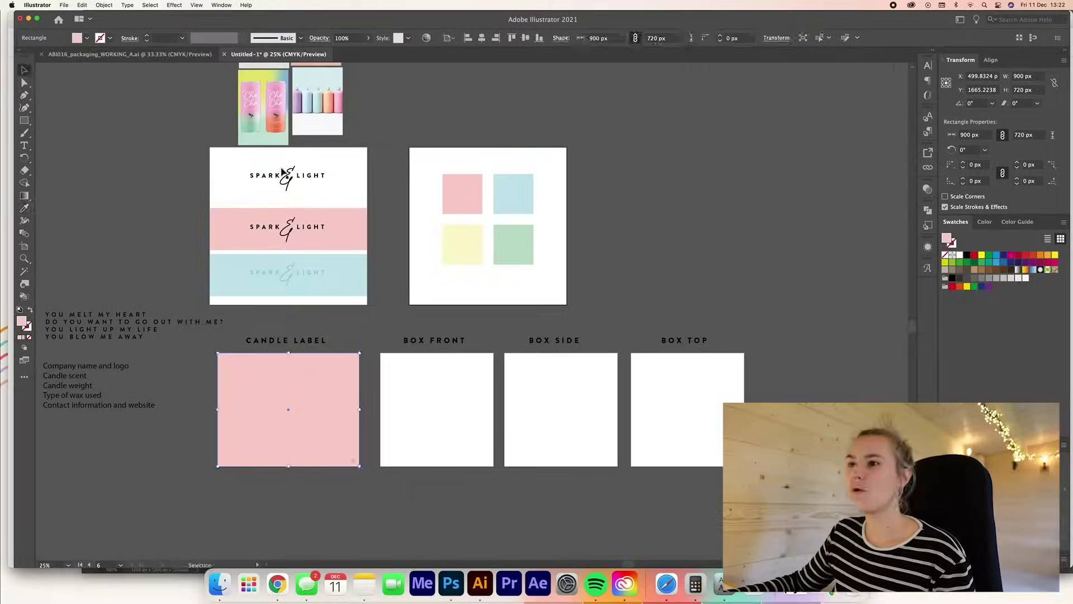
# Lighten the candle label's fill to a softer pink, ffdbd9.
pyautogui.hscroll(-3, 443, 211)
pyautogui.scroll(-2, 443, 211)
pyautogui.scroll(1, 443, 213)
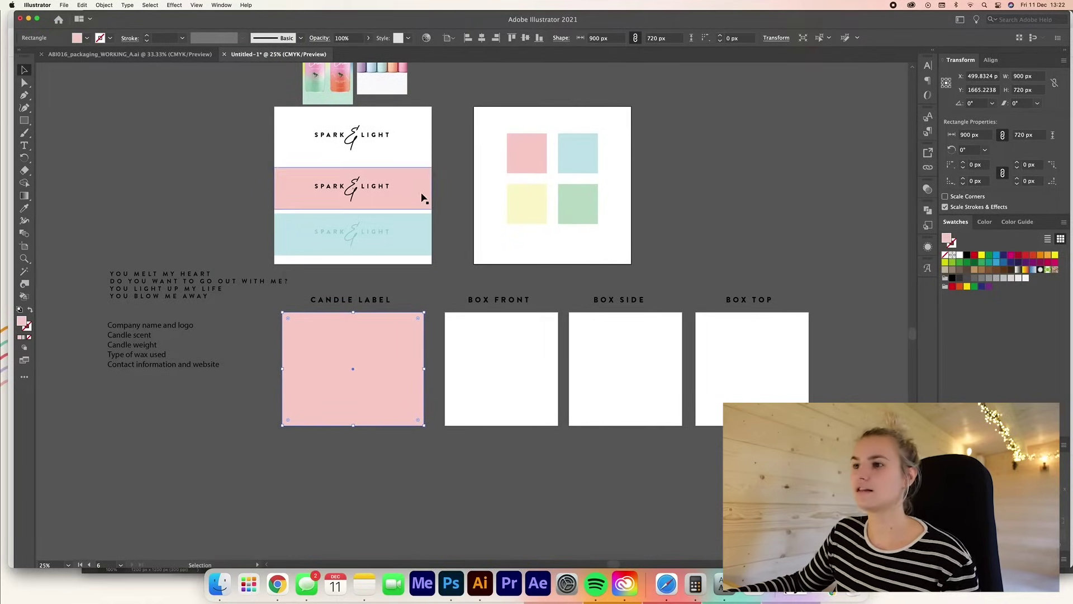
pyautogui.doubleClick(948, 240)
pyautogui.click(560, 206)
pyautogui.click(780, 223)
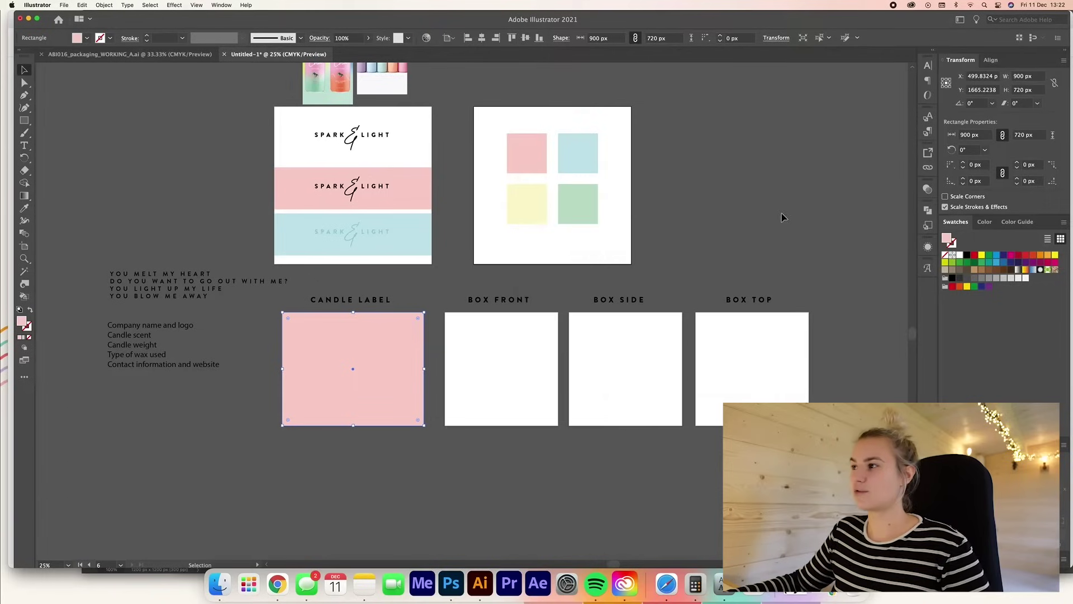
pyautogui.doubleClick(948, 240)
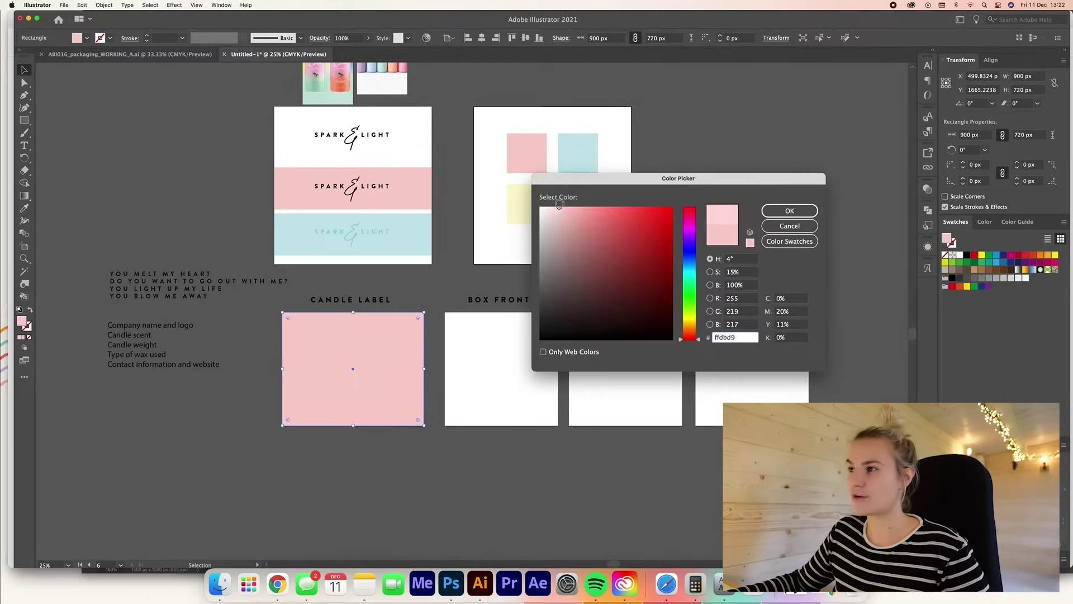
pyautogui.click(789, 211)
# Copy the black Spark & Light logo onto the pink candle label.
pyautogui.press('super+plus')
pyautogui.scroll(3, 434, 268)
pyautogui.hscroll(3, 434, 268)
pyautogui.click(398, 131)
pyautogui.moveTo(399, 134); pyautogui.dragTo(409, 376)
pyautogui.press('super+equal')
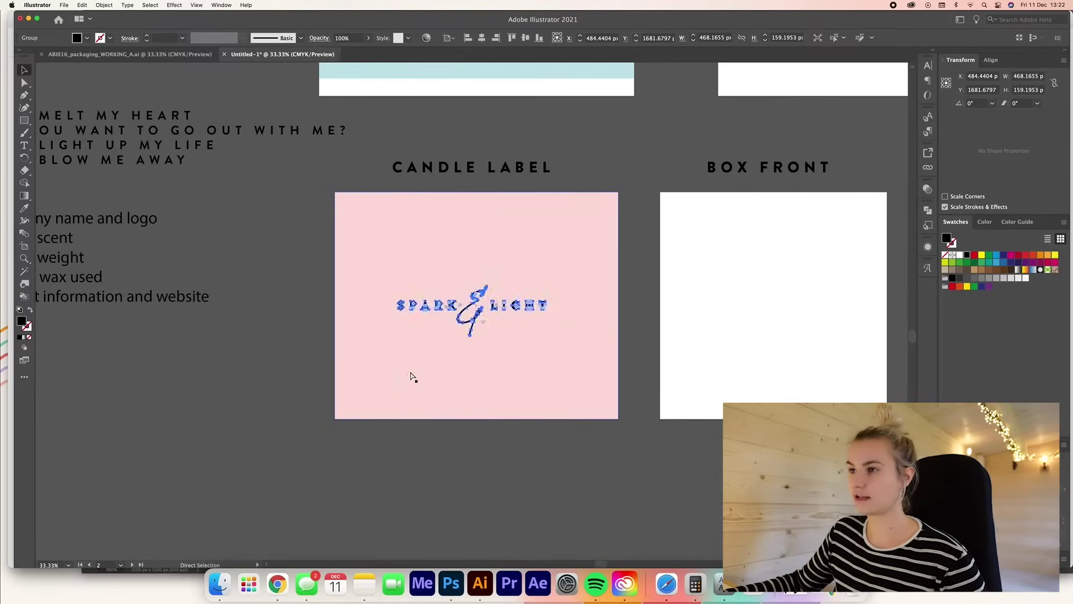
# Scale the logo down to about 391 px wide and centre it horizontally on the candle label.
pyautogui.moveTo(545, 311); pyautogui.dragTo(528, 304)
pyautogui.press('super+z')
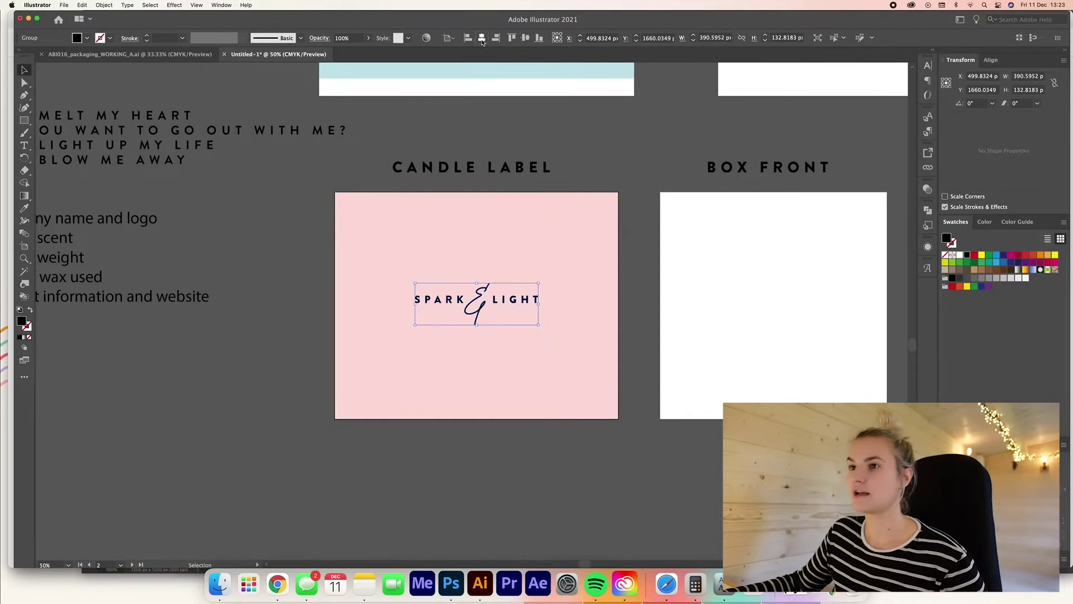
pyautogui.click(431, 209)
pyautogui.hscroll(3, 447, 268)
pyautogui.moveTo(469, 302); pyautogui.dragTo(470, 300)
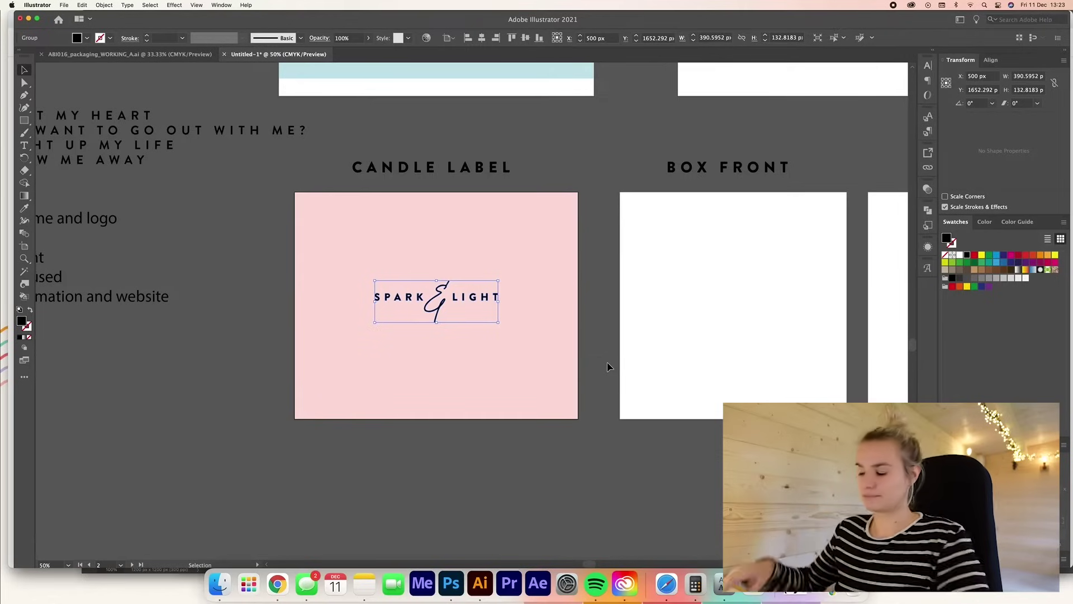
pyautogui.press('super+minus')
pyautogui.click(637, 438)
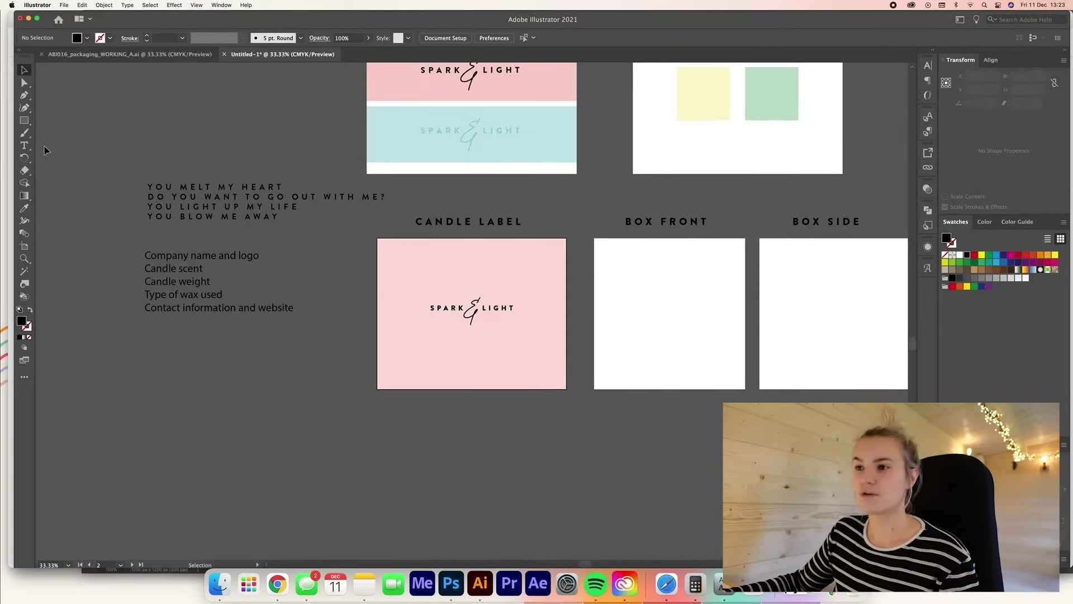
# Activate the Type tool for adding text beneath the logo on the candle label.
pyautogui.click(24, 145)
pyautogui.press('super+plus')
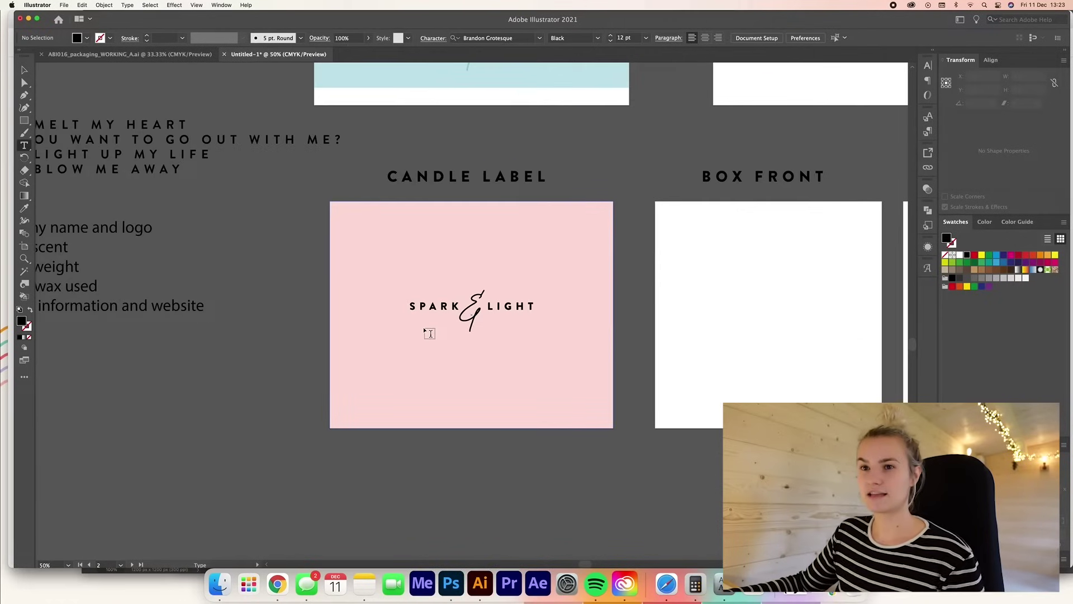
pyautogui.hscroll(-3, 429, 333)
pyautogui.scroll(-2, 429, 333)
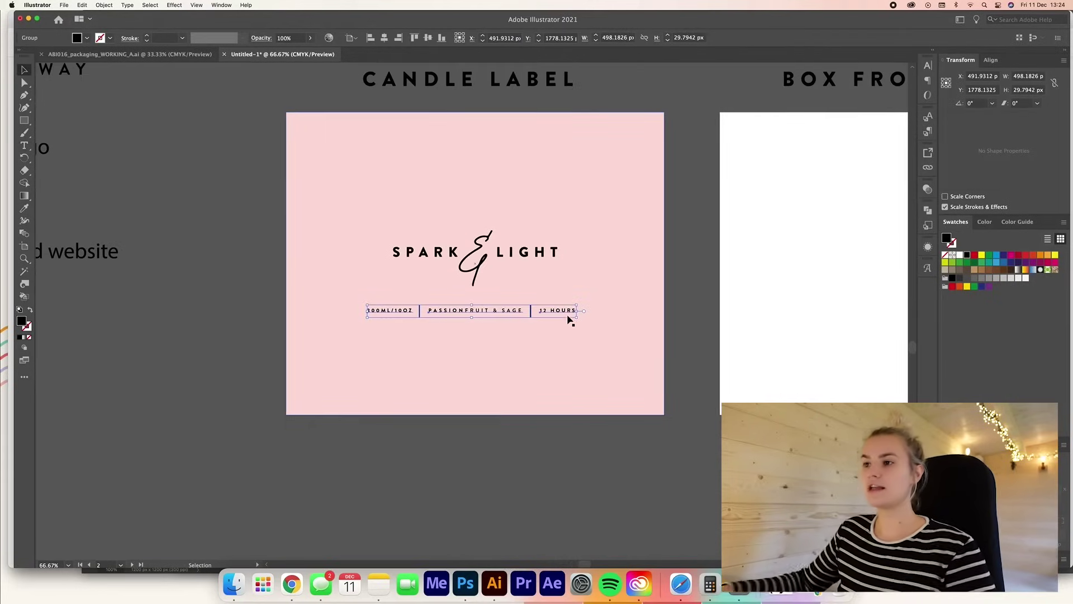
# Move the "300ML/10OZ | PASSIONFRUIT & SAGE | 12 HOURS" line up under the logo, overlapping the ampersand's tail.
pyautogui.moveTo(568, 319); pyautogui.dragTo(561, 281)
pyautogui.press('super+equal')
pyautogui.hscroll(1, 561, 285)
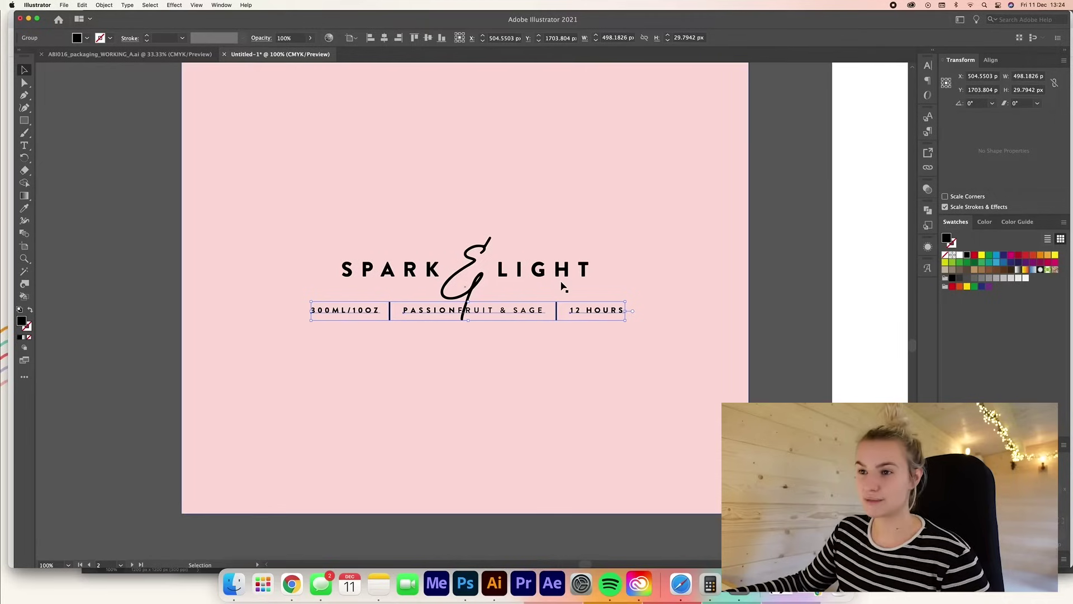
pyautogui.hscroll(3, 563, 287)
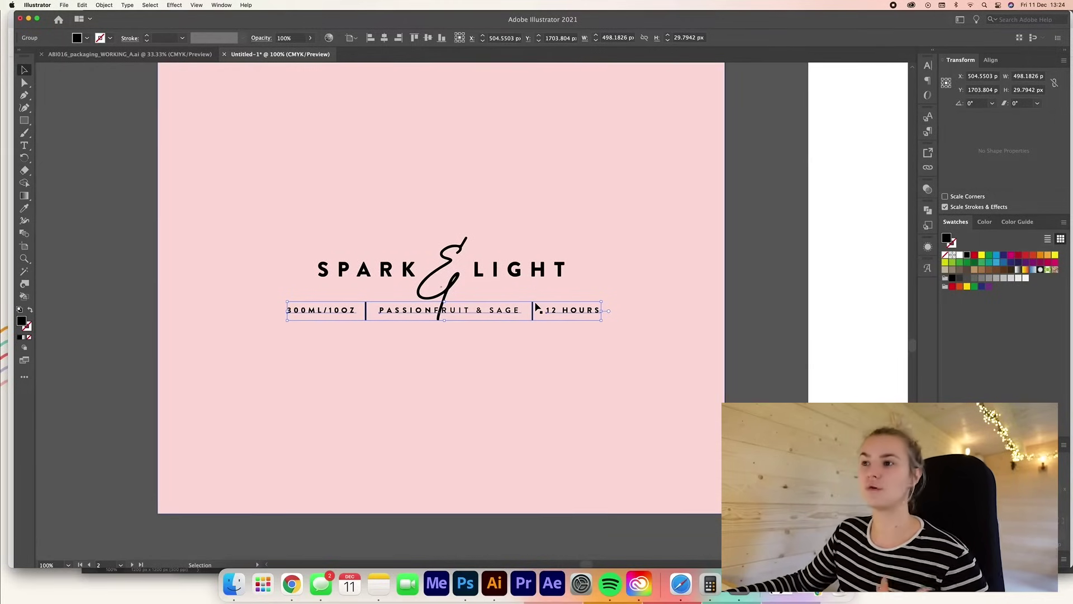
pyautogui.moveTo(581, 314); pyautogui.dragTo(584, 309)
pyautogui.press('super+minus')
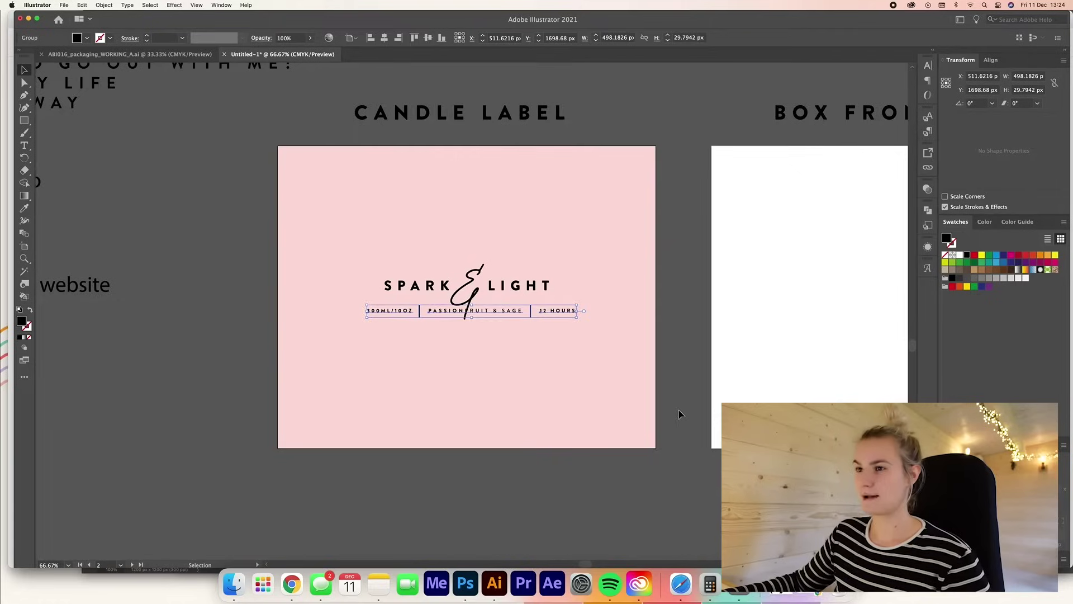
# Draw a rectangle about 58 by 24 px over the ampersand's tail where it crosses the product details line.
pyautogui.press('super+equal')
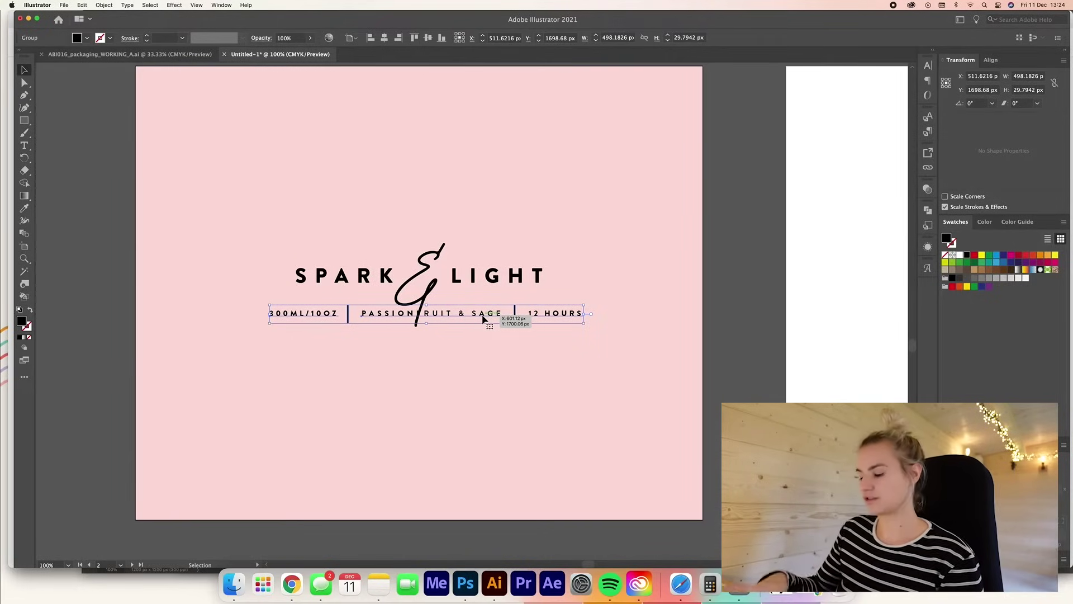
pyautogui.press('super+plus')
pyautogui.press('super+minus')
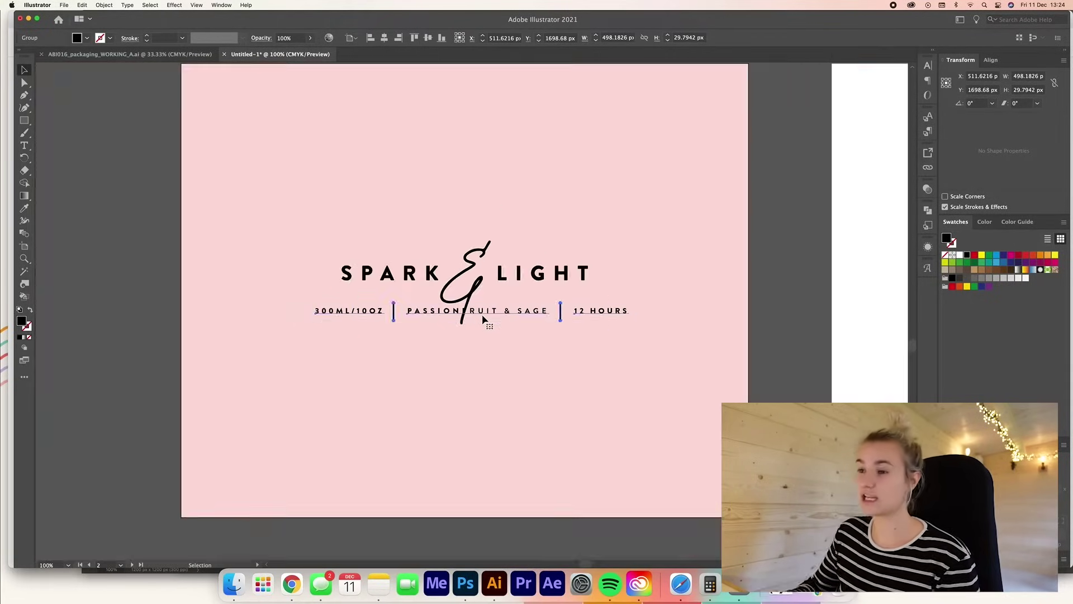
pyautogui.hscroll(2, 482, 315)
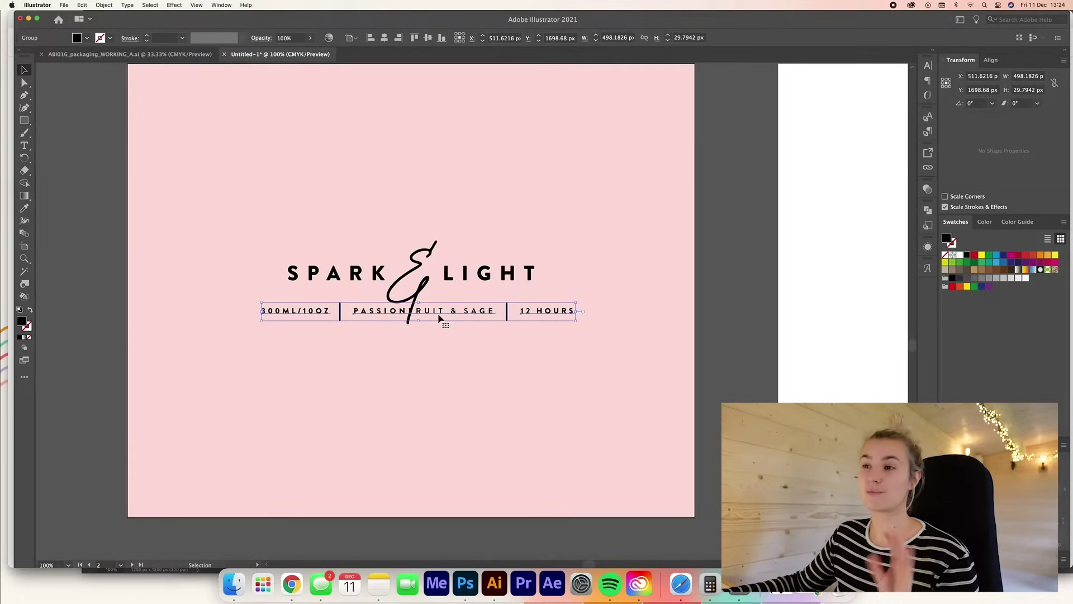
pyautogui.moveTo(441, 316)
pyautogui.mouseDown()
pyautogui.moveTo(473, 336)
pyautogui.moveTo(425, 318)
pyautogui.mouseUp()
pyautogui.press('m')
pyautogui.press('super+equal')
pyautogui.press('super+equal')
pyautogui.scroll(-2, 431, 324)
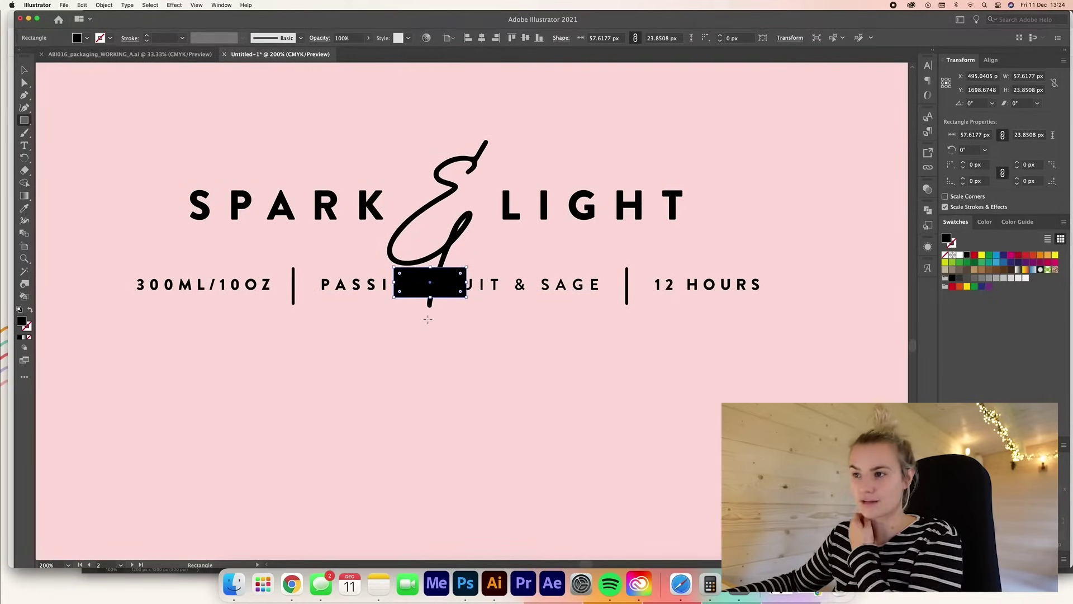
# Fill the rectangle with the candle label's pink and adjust its position over the ampersand's tail.
pyautogui.press('i')
pyautogui.click(528, 357)
pyautogui.click(23, 69)
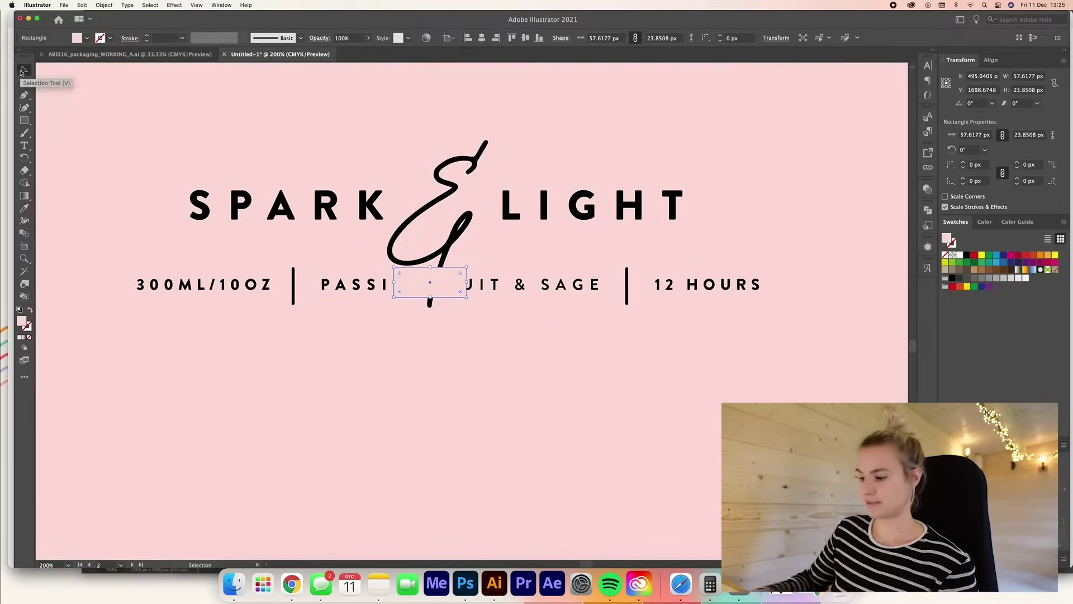
pyautogui.moveTo(453, 275); pyautogui.dragTo(478, 277)
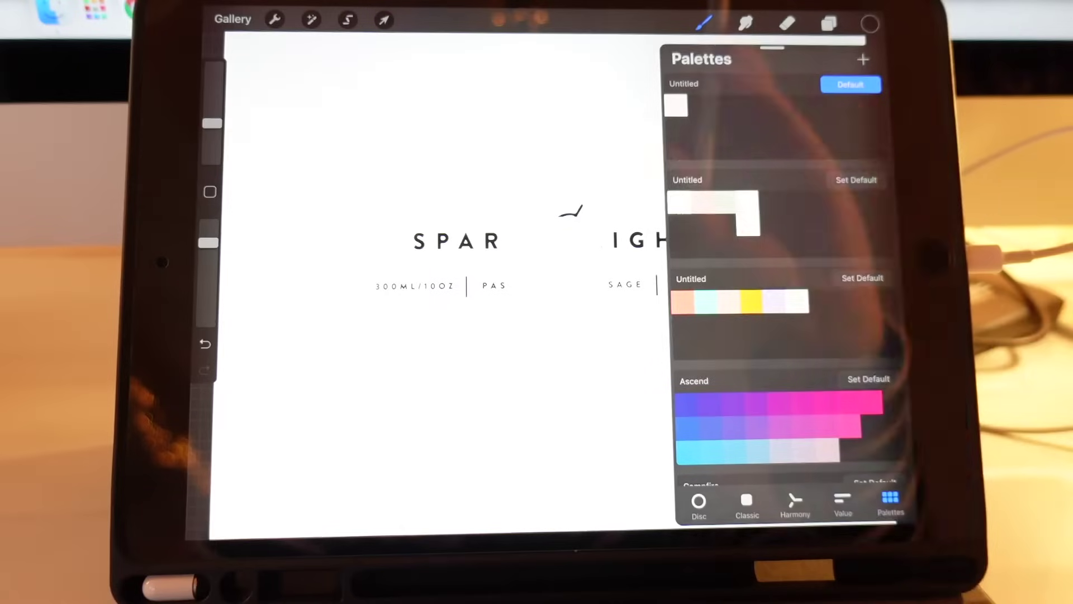
# In Procreate, create a new colour palette and replace the top layer with a new blank one.
pyautogui.click(863, 59)
pyautogui.click(829, 24)
pyautogui.moveTo(856, 104); pyautogui.dragTo(755, 105)
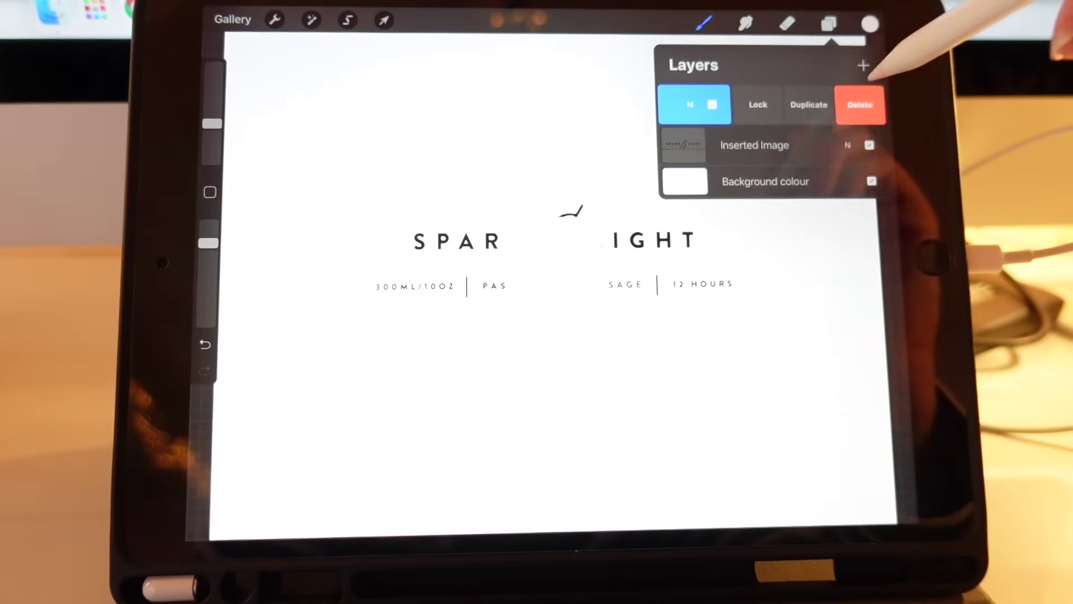
pyautogui.click(860, 105)
pyautogui.click(863, 65)
pyautogui.click(686, 180)
pyautogui.click(891, 503)
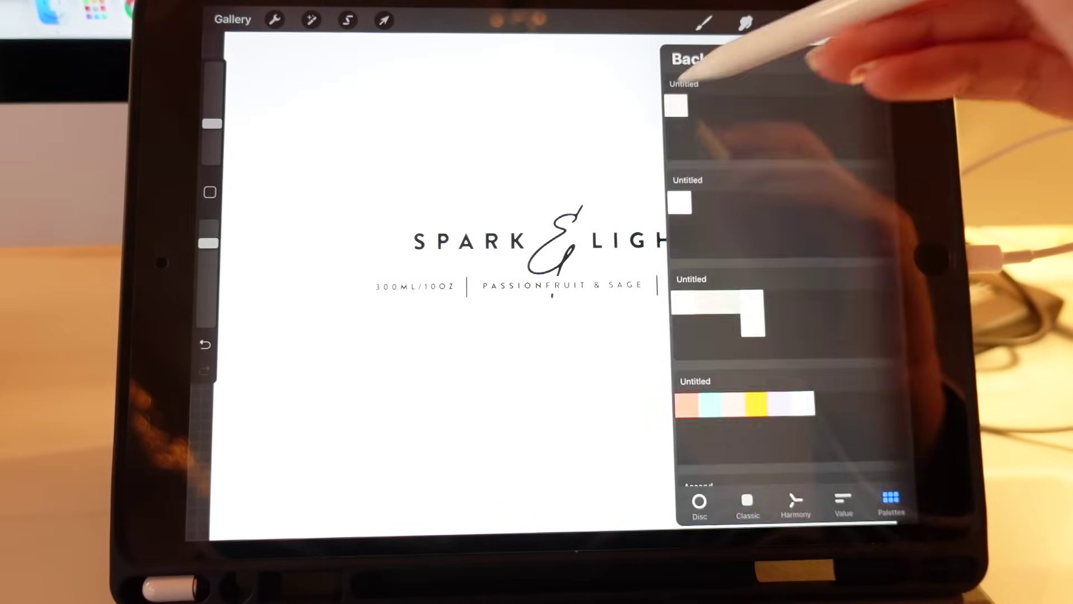
pyautogui.click(553, 308)
# Select Layer 2 above the inserted logo image and choose the Nikko Rull painting brush.
pyautogui.scroll(-3, 623, 235)
pyautogui.click(829, 23)
pyautogui.click(682, 104)
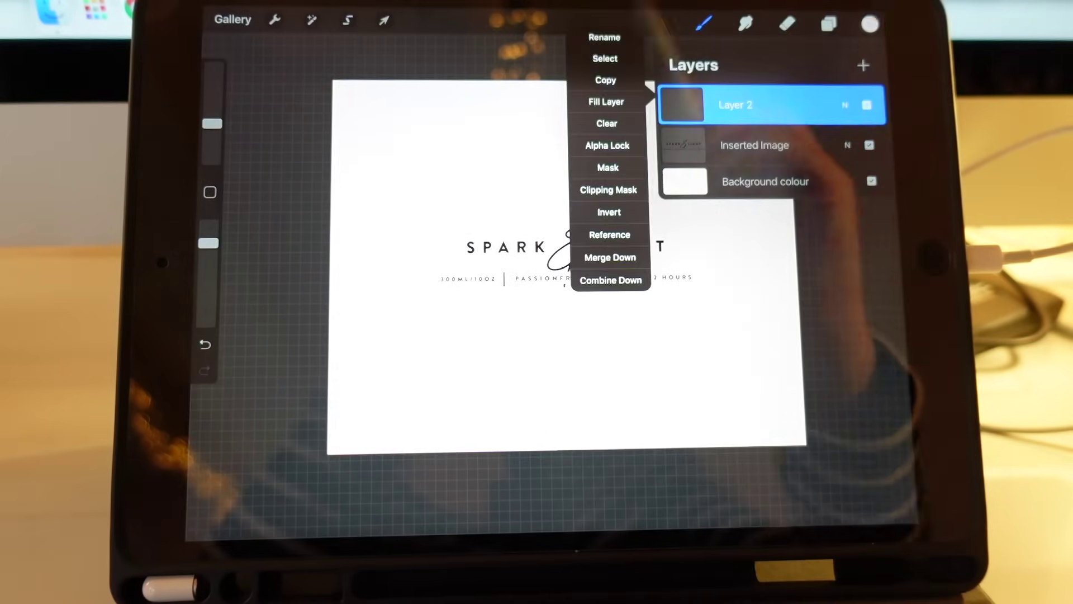
pyautogui.click(703, 23)
pyautogui.click(627, 191)
pyautogui.click(626, 239)
pyautogui.click(627, 214)
pyautogui.click(777, 263)
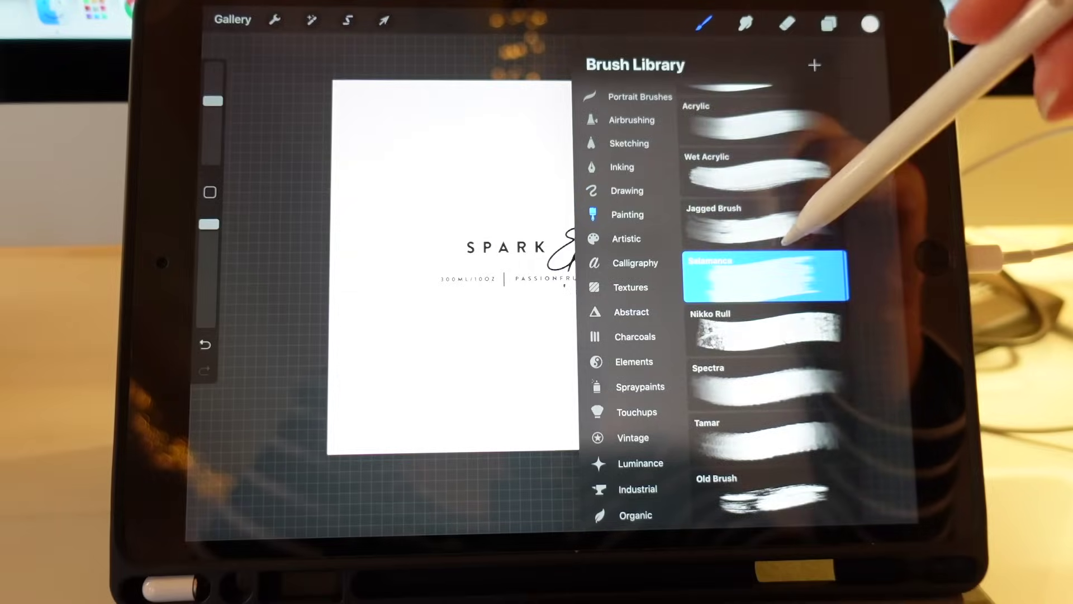
pyautogui.click(773, 331)
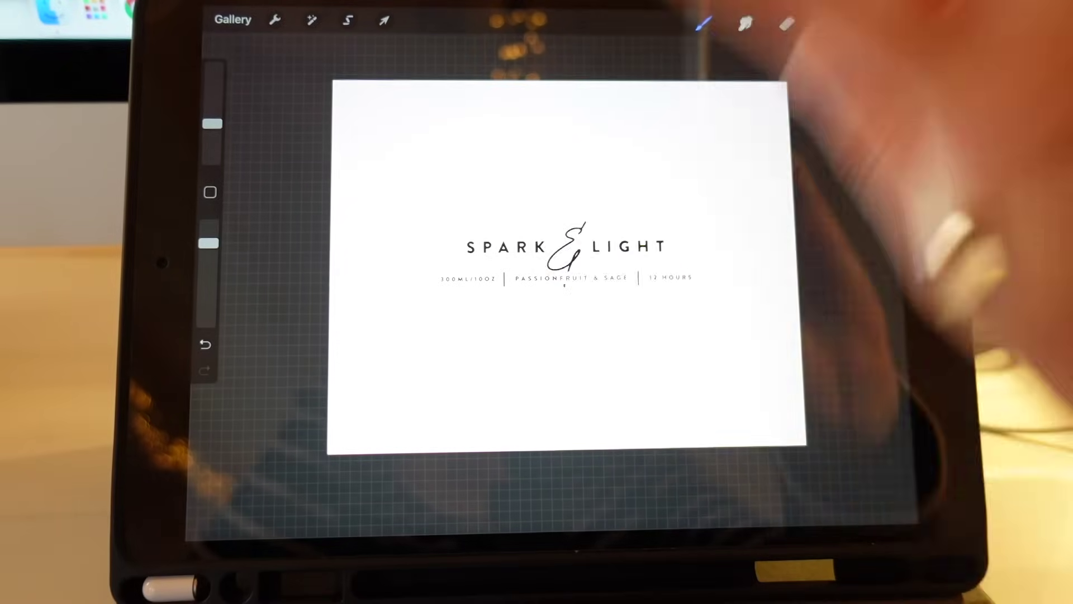
# Enlarge the brush slightly and paint a thick black U-shaped wavy stroke from the canvas's top edge above the logo.
pyautogui.moveTo(212, 123); pyautogui.dragTo(212, 117)
pyautogui.moveTo(596, 84); pyautogui.dragTo(684, 260)
pyautogui.hotkey('ctrl', 'z')
pyautogui.moveTo(506, 81); pyautogui.dragTo(754, 81)
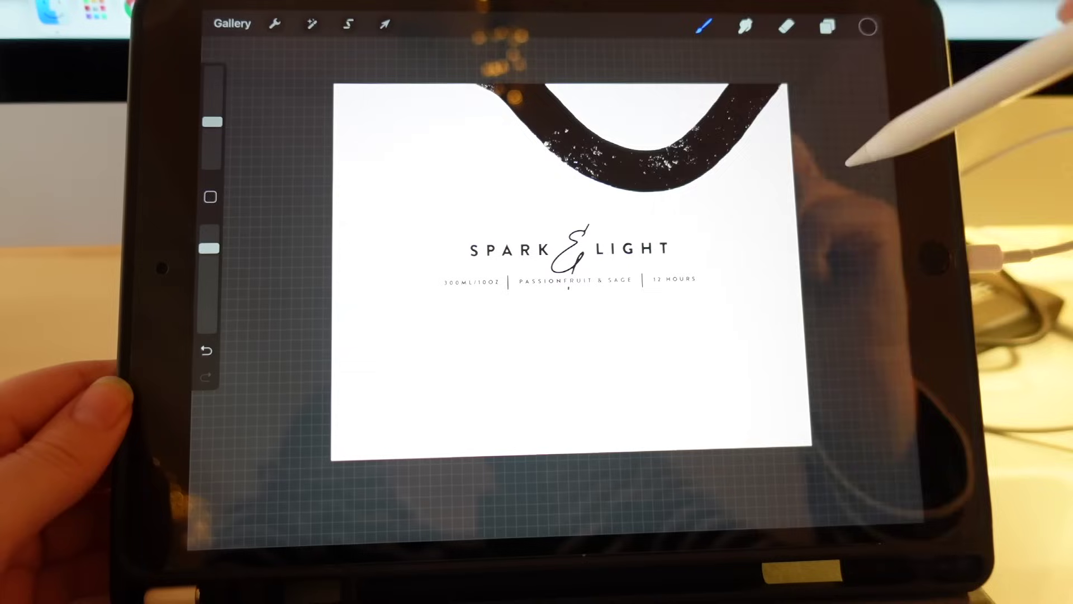
# Repaint the U-shaped stroke at the canvas's top edge and paint a wavy stroke from the bottom edge to the right edge.
pyautogui.hotkey('ctrl', 'z')
pyautogui.moveTo(485, 84)
pyautogui.mouseDown()
pyautogui.moveTo(636, 179)
pyautogui.moveTo(718, 84)
pyautogui.mouseUp()
pyautogui.moveTo(464, 456)
pyautogui.mouseDown()
pyautogui.moveTo(802, 304)
pyautogui.moveTo(802, 319)
pyautogui.mouseUp()
pyautogui.hotkey('ctrl', 'z')
pyautogui.hotkey('ctrl', 'z')
pyautogui.moveTo(540, 454); pyautogui.dragTo(793, 336)
pyautogui.hotkey('ctrl', 'z')
pyautogui.moveTo(522, 455); pyautogui.dragTo(805, 374)
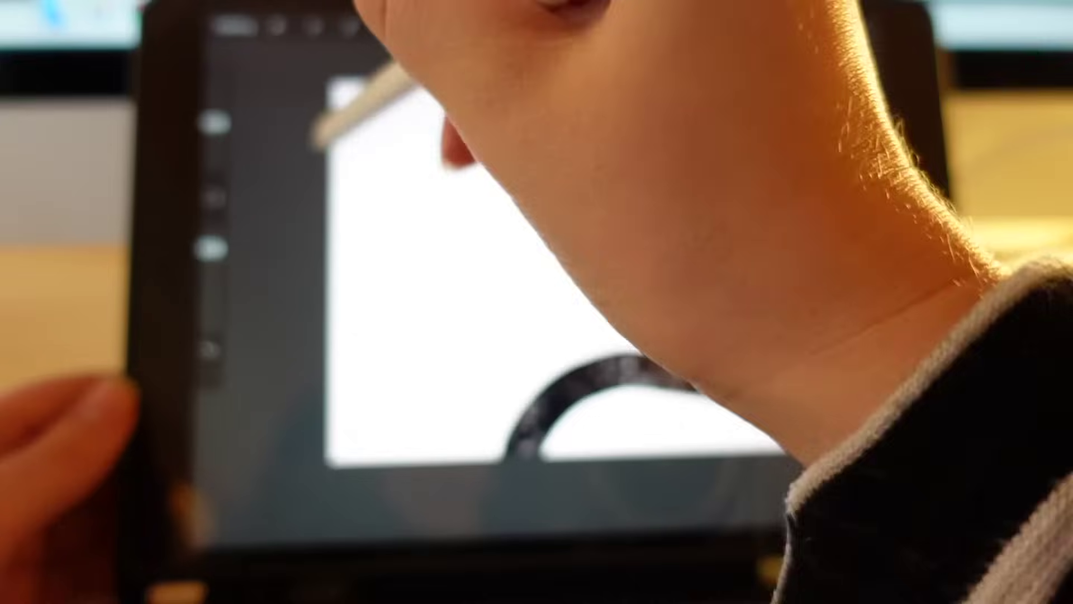
# Paint a curved stroke along the canvas's left side, starting and ending at the left edge, redoing it until the bend looks right.
pyautogui.moveTo(330, 131); pyautogui.dragTo(350, 454)
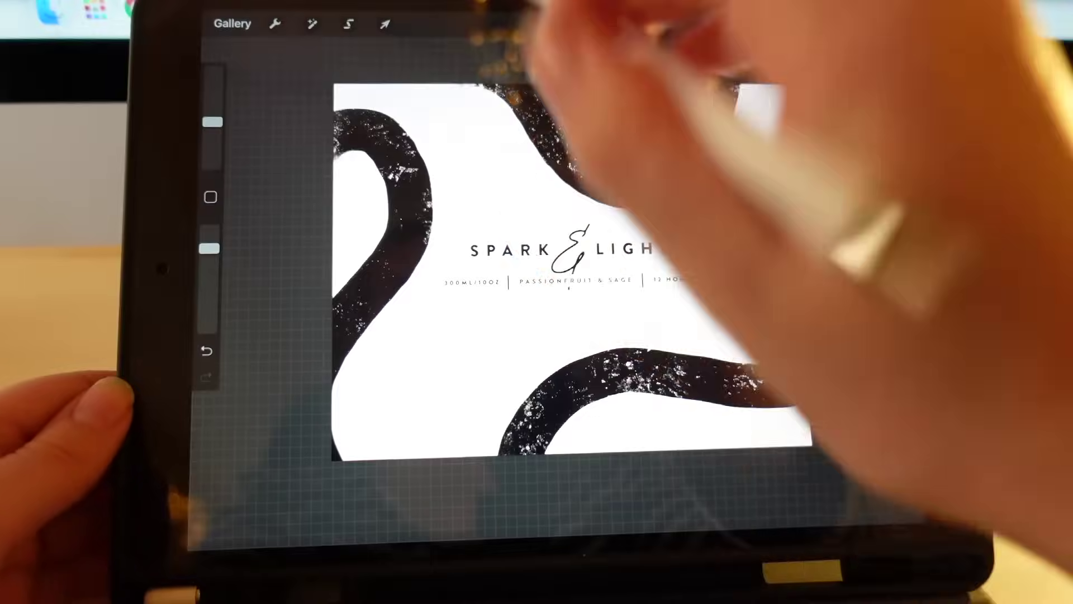
pyautogui.hotkey('ctrl', 'z')
pyautogui.moveTo(332, 148); pyautogui.dragTo(338, 453)
pyautogui.hotkey('ctrl', 'z')
pyautogui.moveTo(332, 148)
pyautogui.mouseDown()
pyautogui.moveTo(344, 327)
pyautogui.moveTo(322, 349)
pyautogui.mouseUp()
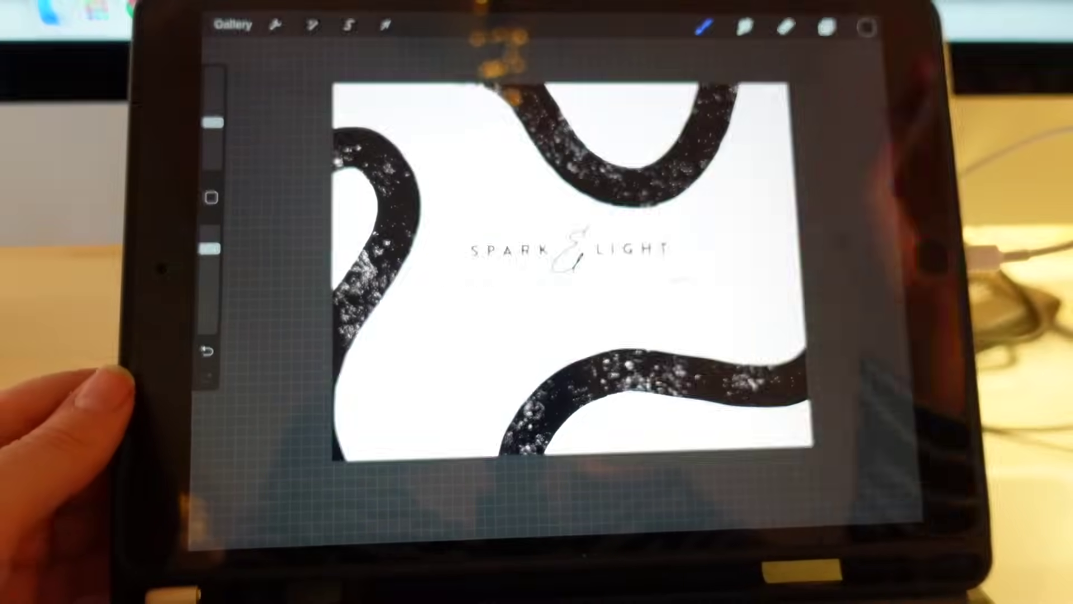
# Hide the Inserted Image and Background colour layers and start exporting the brush strokes as a PNG.
pyautogui.click(827, 27)
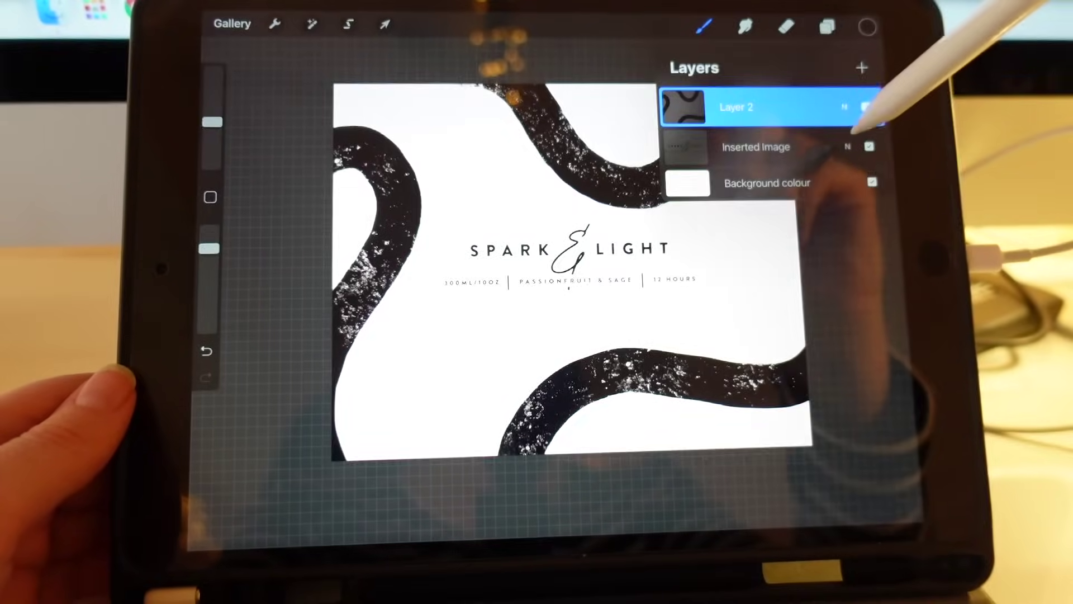
pyautogui.click(868, 146)
pyautogui.click(872, 182)
pyautogui.click(274, 24)
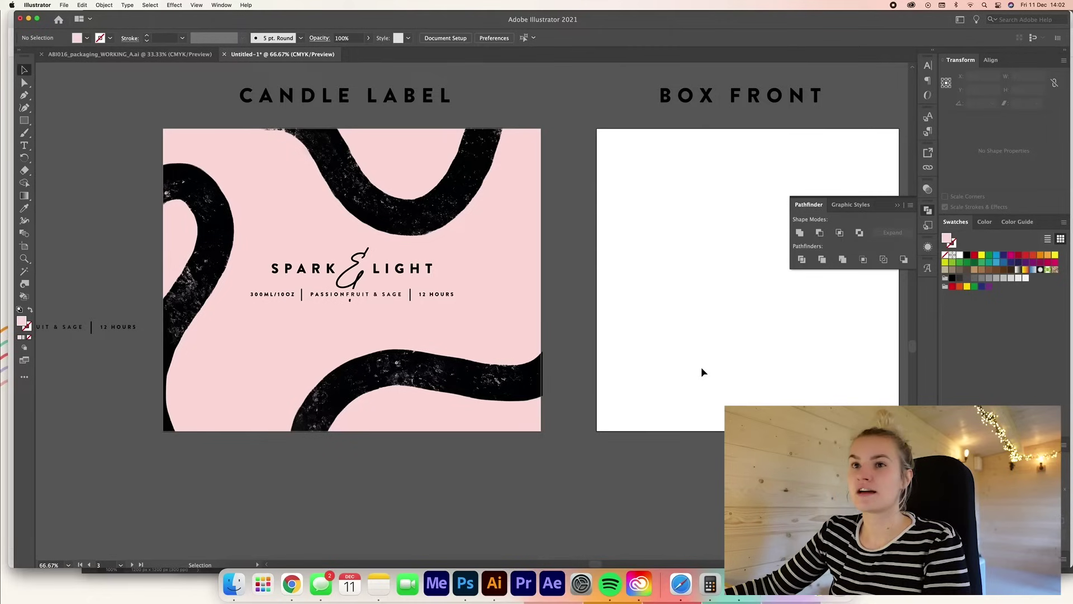
# In Illustrator, nudge the placed brush-stroke PNG slightly left to line it up with the pink candle label.
pyautogui.click(375, 173)
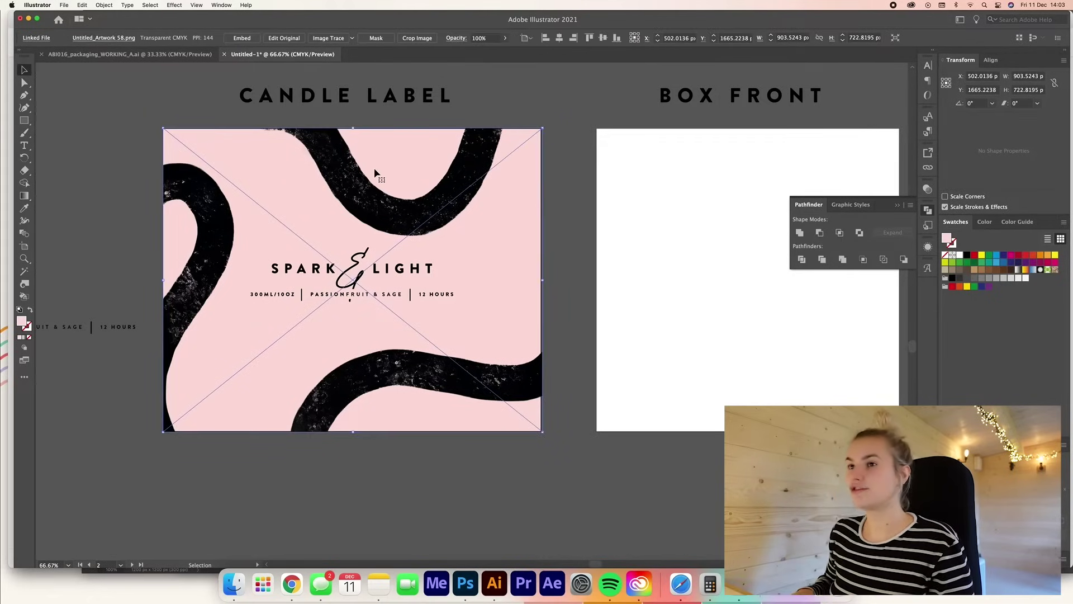
pyautogui.press('Left')
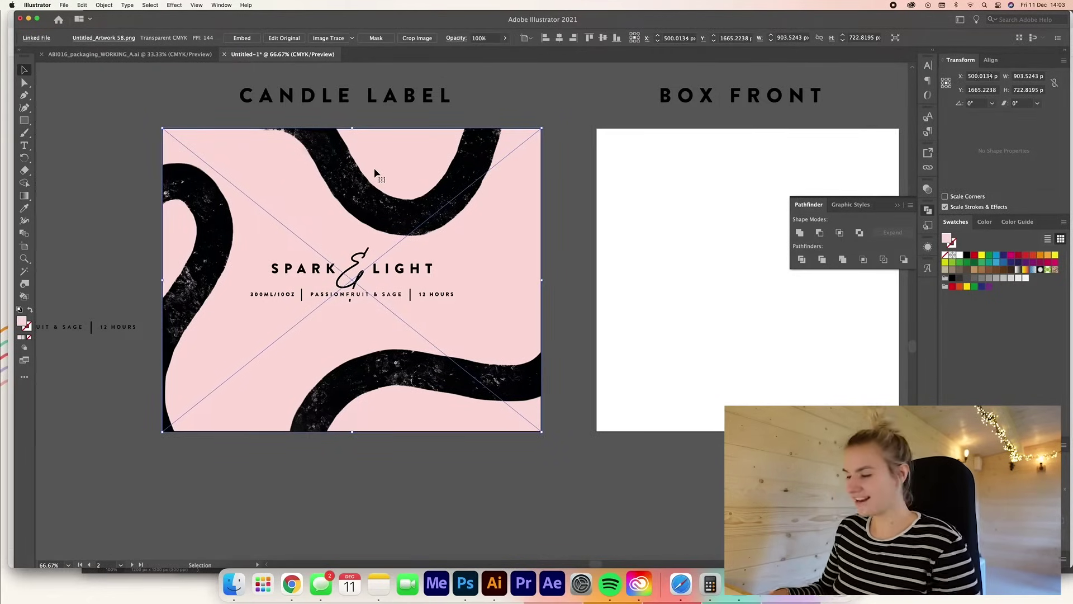
pyautogui.press('super+1')
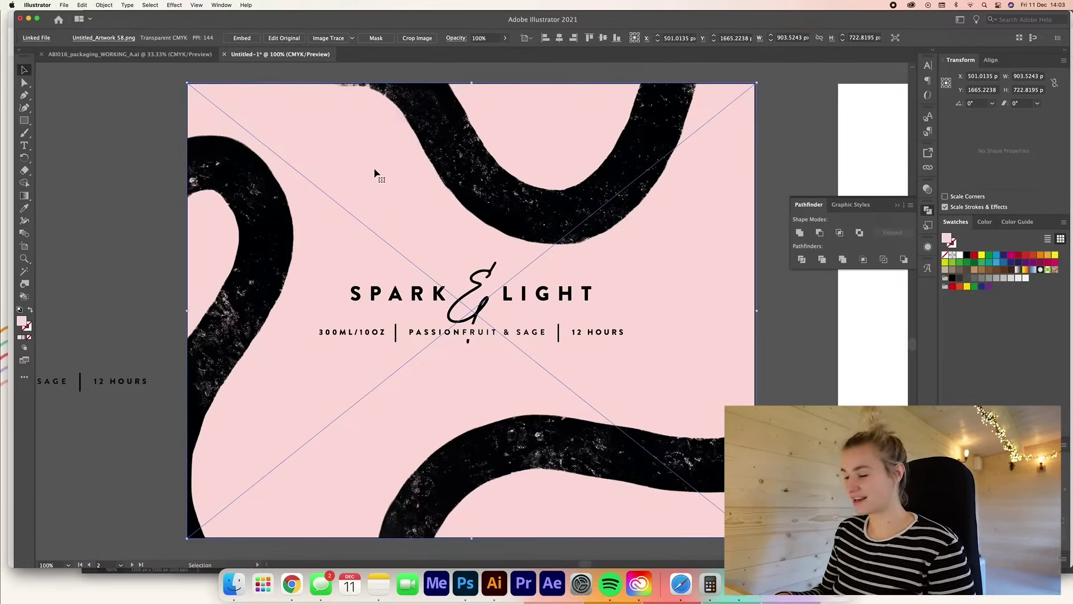
pyautogui.press('super+minus')
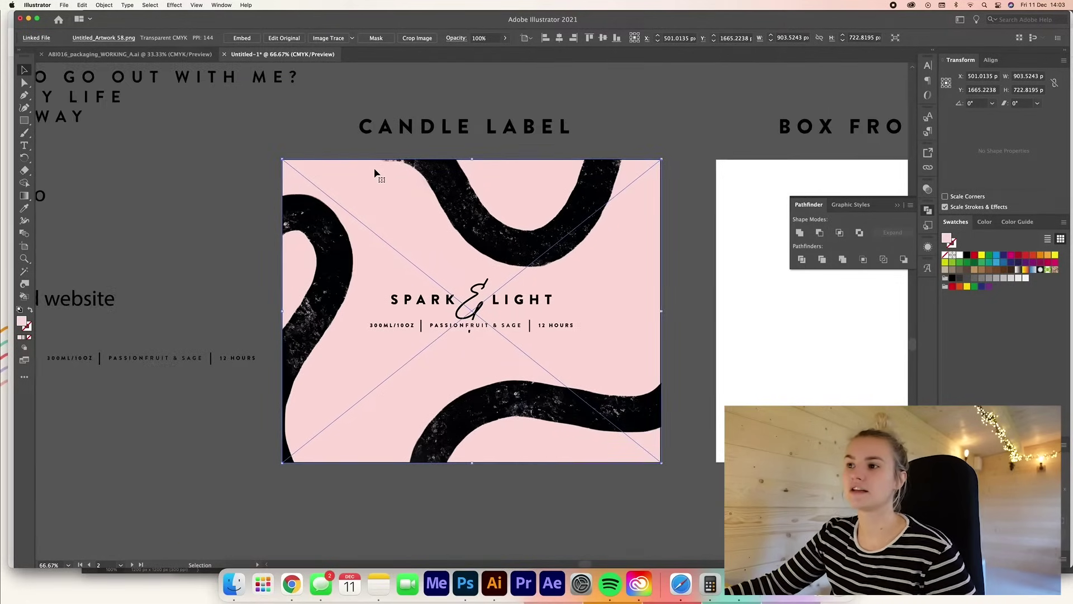
# Copy the Spark & Light logo from the candle label and paste a duplicate by the Box Front artboard.
pyautogui.hscroll(3, 507, 221)
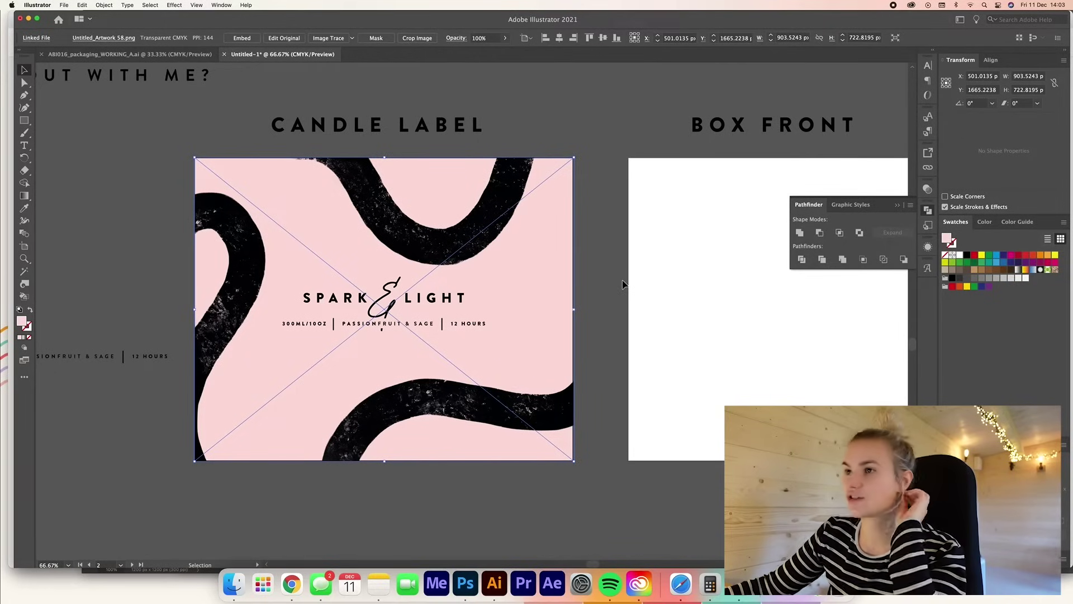
pyautogui.hscroll(2, 624, 278)
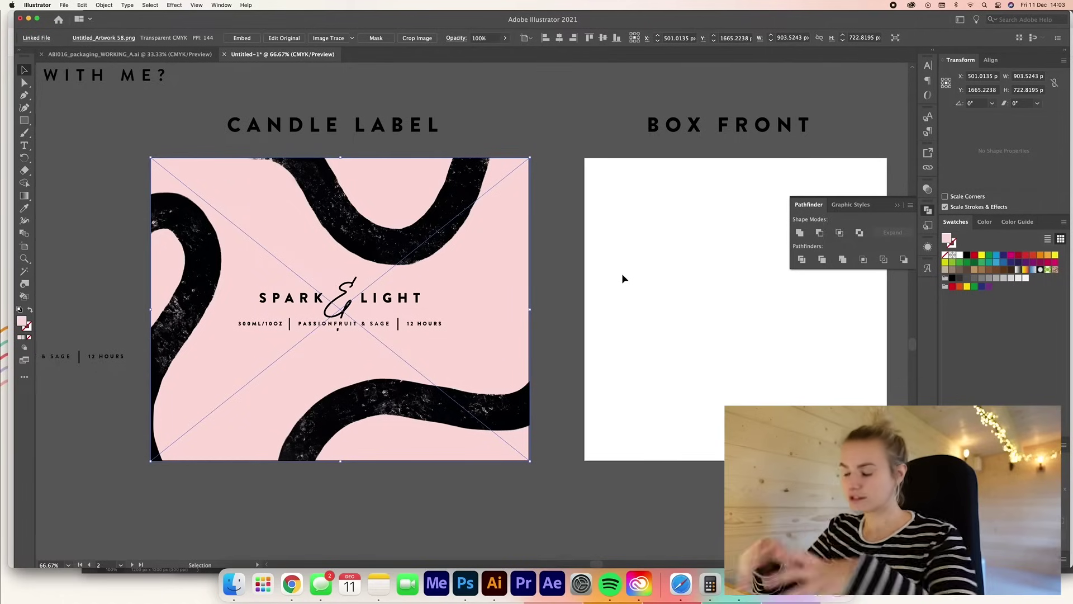
pyautogui.press('super+minus')
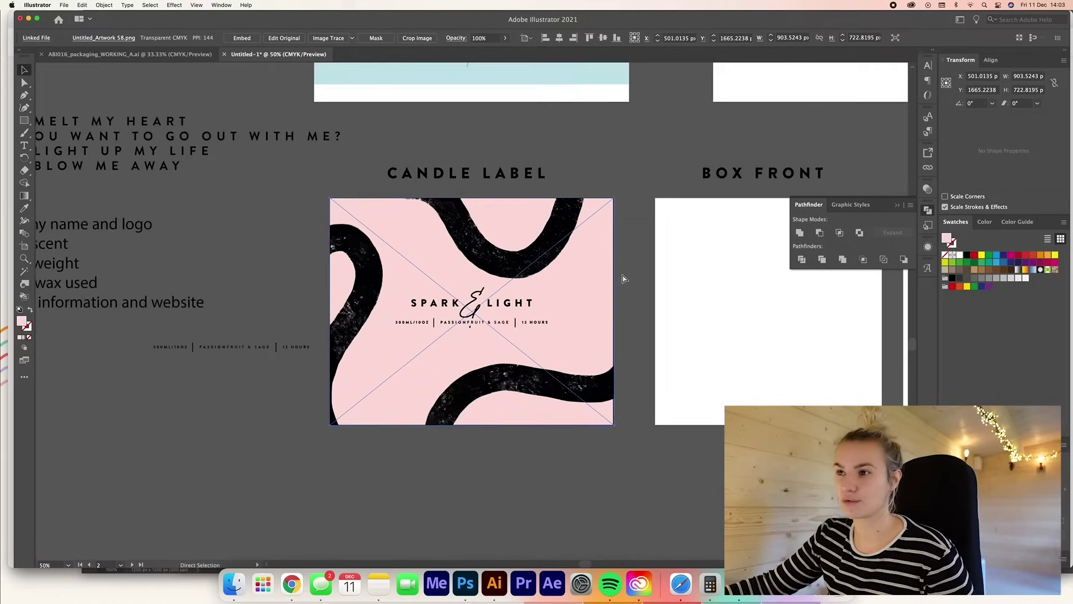
pyautogui.hscroll(2, 622, 275)
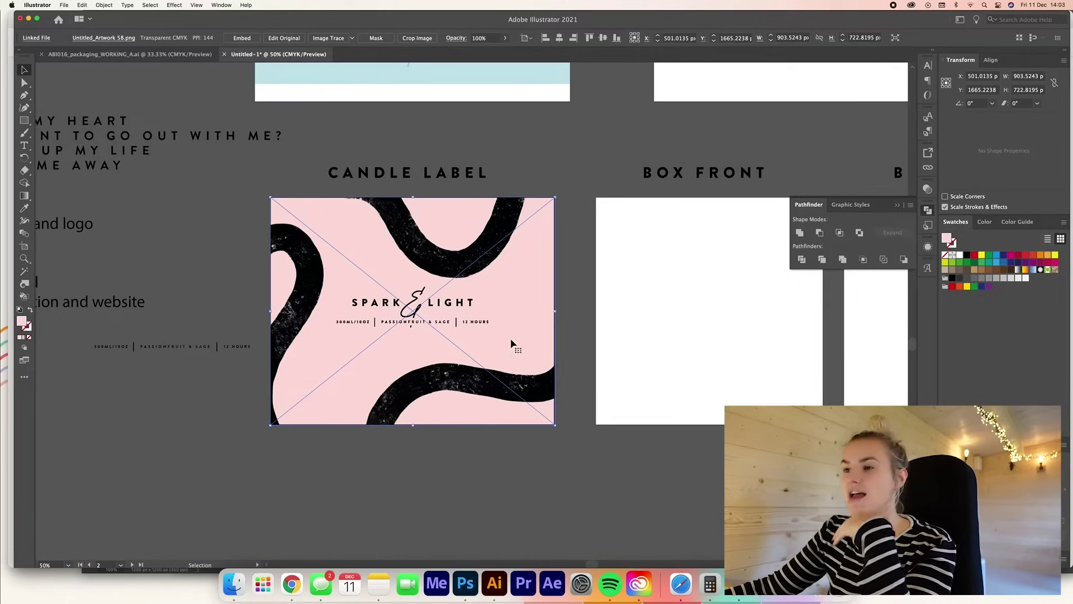
pyautogui.click(706, 311)
pyautogui.hscroll(5, 689, 306)
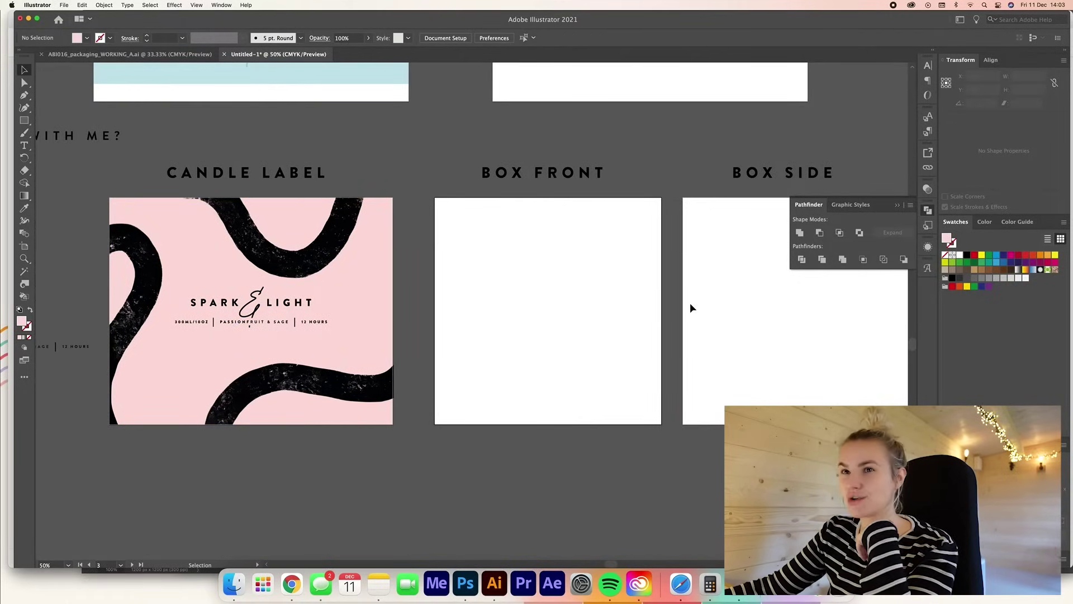
pyautogui.scroll(-2, 691, 304)
pyautogui.click(287, 258)
pyautogui.doubleClick(288, 255)
pyautogui.doubleClick(611, 301)
pyautogui.press('super+v')
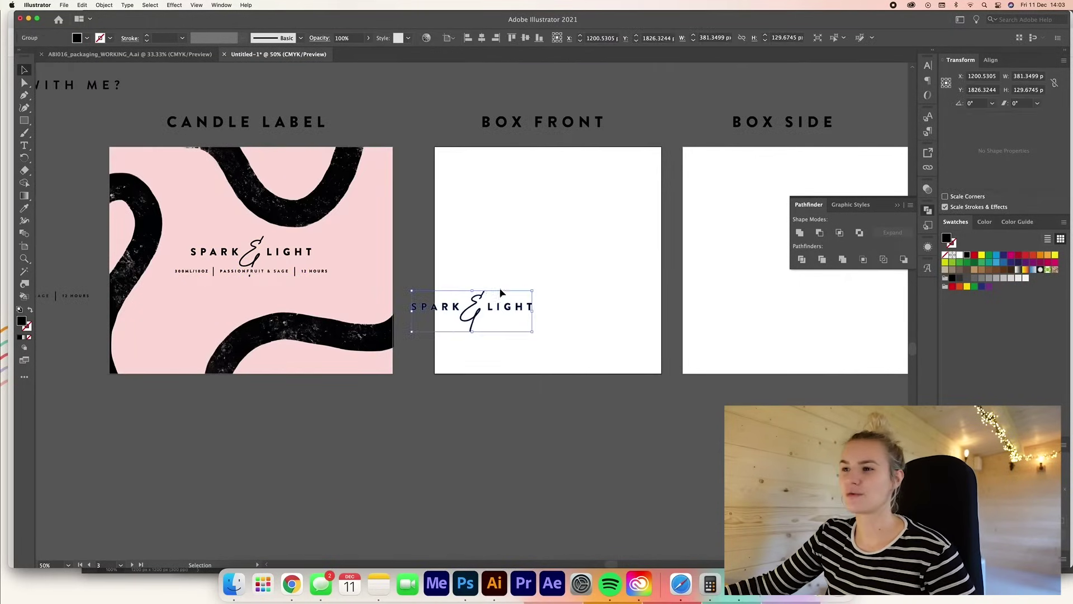
# Move the pasted logo below the Box Front artboard and enlarge it to about 937 px wide.
pyautogui.moveTo(472, 315); pyautogui.dragTo(526, 370)
pyautogui.moveTo(611, 399); pyautogui.dragTo(698, 399)
pyautogui.moveTo(515, 394); pyautogui.dragTo(555, 432)
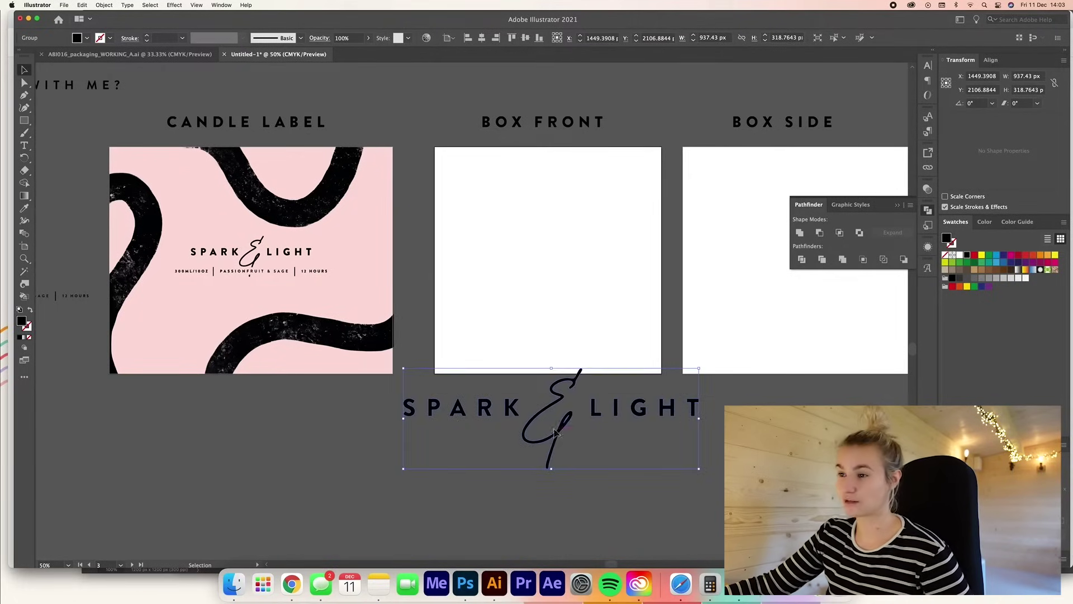
# Delete the ampersand and the word LIGHT from the enlarged logo copy, leaving only the letters of SPARK.
pyautogui.click(574, 422)
pyautogui.click(563, 418)
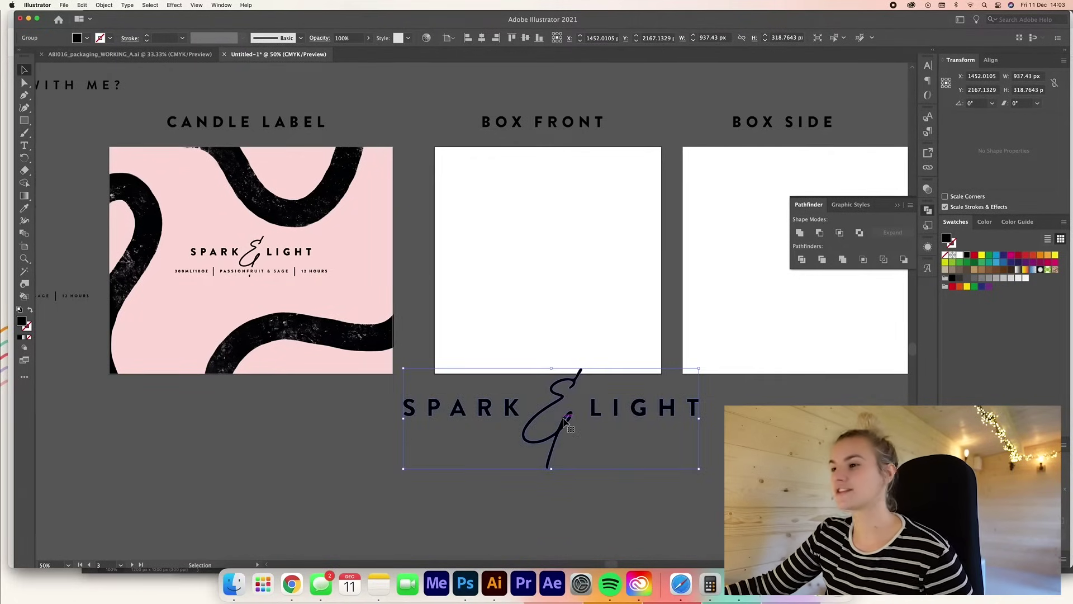
pyautogui.doubleClick(566, 420)
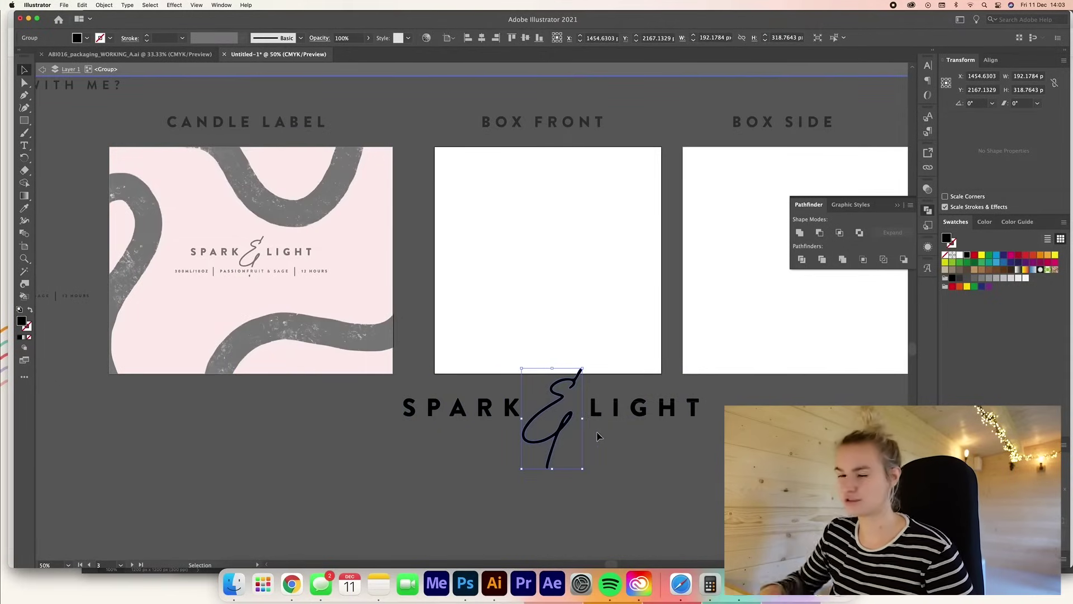
pyautogui.press('super+a')
pyautogui.press('Delete')
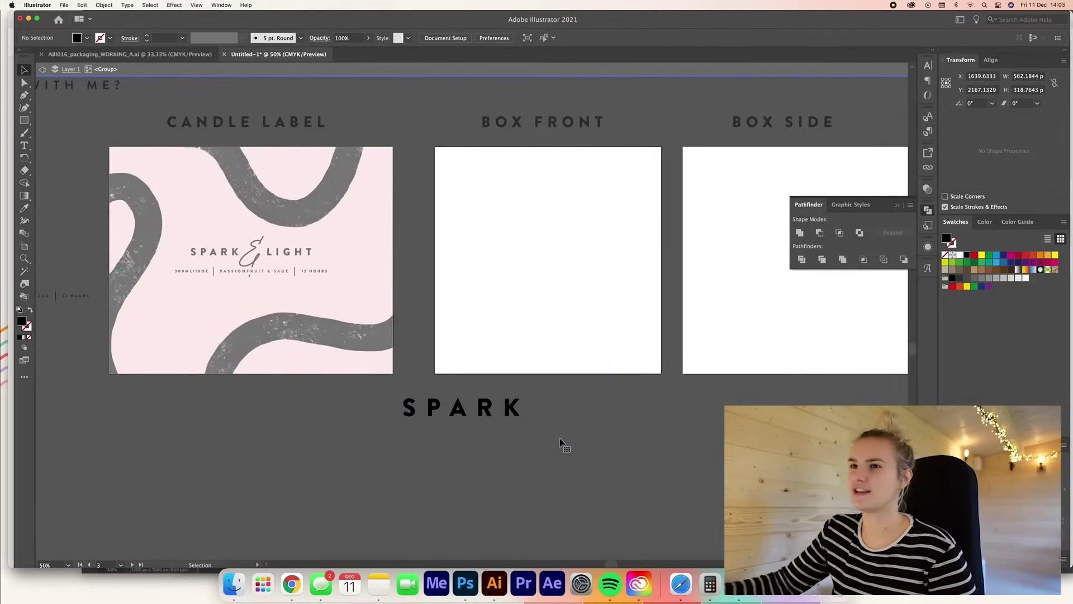
pyautogui.doubleClick(567, 432)
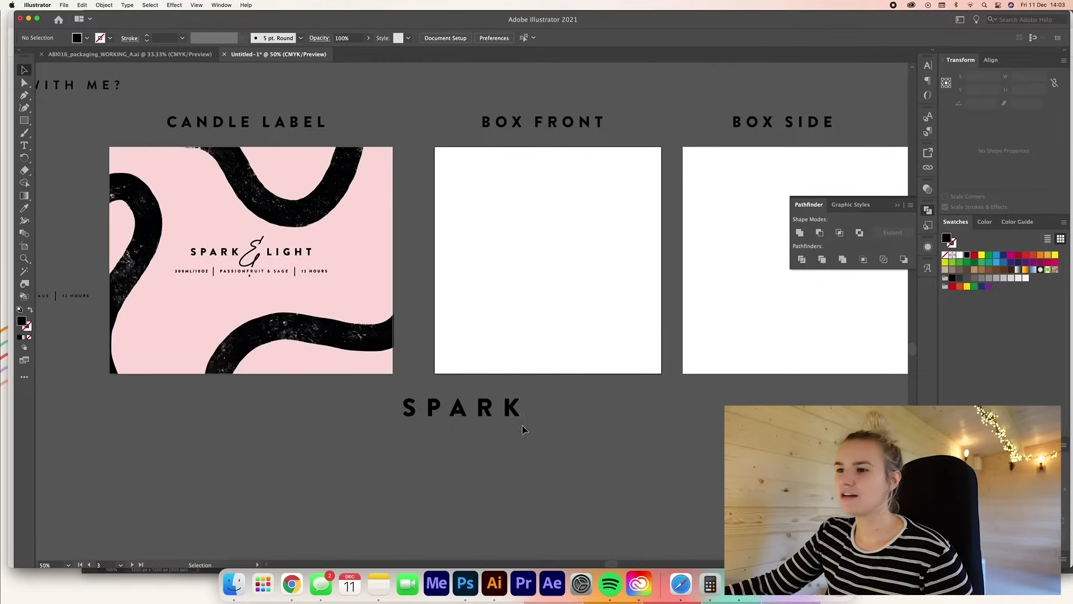
# Duplicate the letter S from SPARK, enlarge it and place it tilted across the Box Front artboard's left edge.
pyautogui.doubleClick(426, 404)
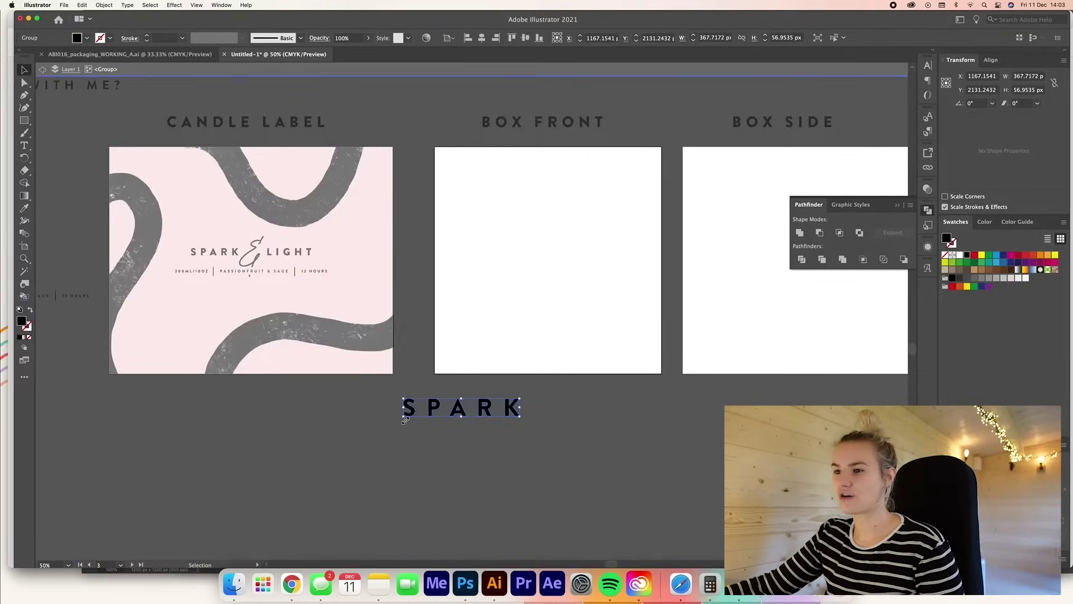
pyautogui.doubleClick(413, 411)
pyautogui.press('super+c')
pyautogui.doubleClick(688, 420)
pyautogui.hscroll(3, 689, 425)
pyautogui.scroll(1, 689, 424)
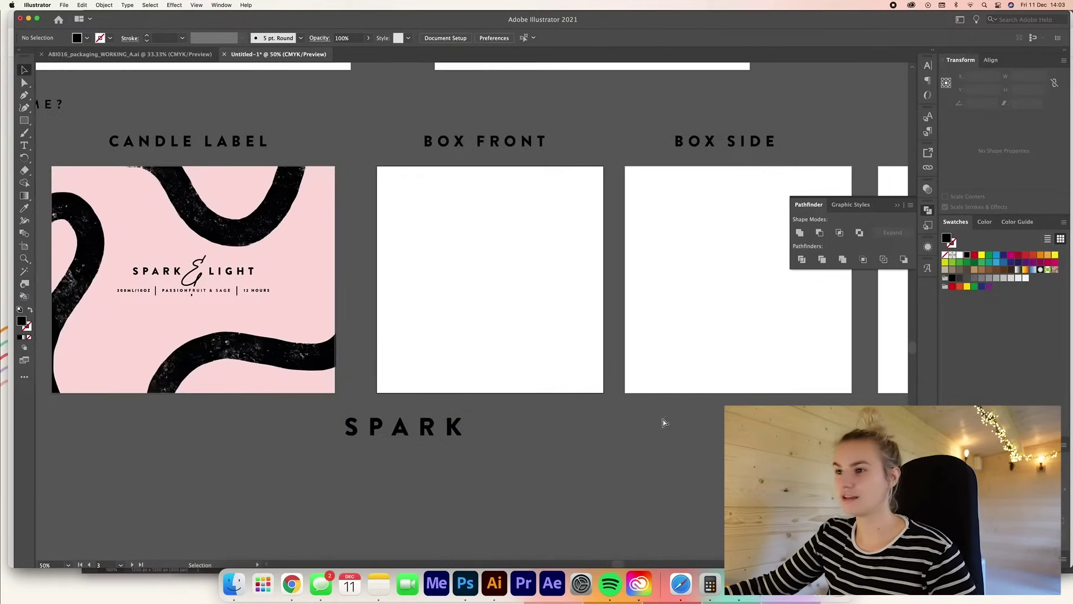
pyautogui.press('super+v')
pyautogui.moveTo(481, 310); pyautogui.dragTo(395, 251)
pyautogui.moveTo(412, 209)
pyautogui.mouseDown()
pyautogui.moveTo(437, 216)
pyautogui.moveTo(409, 227)
pyautogui.mouseUp()
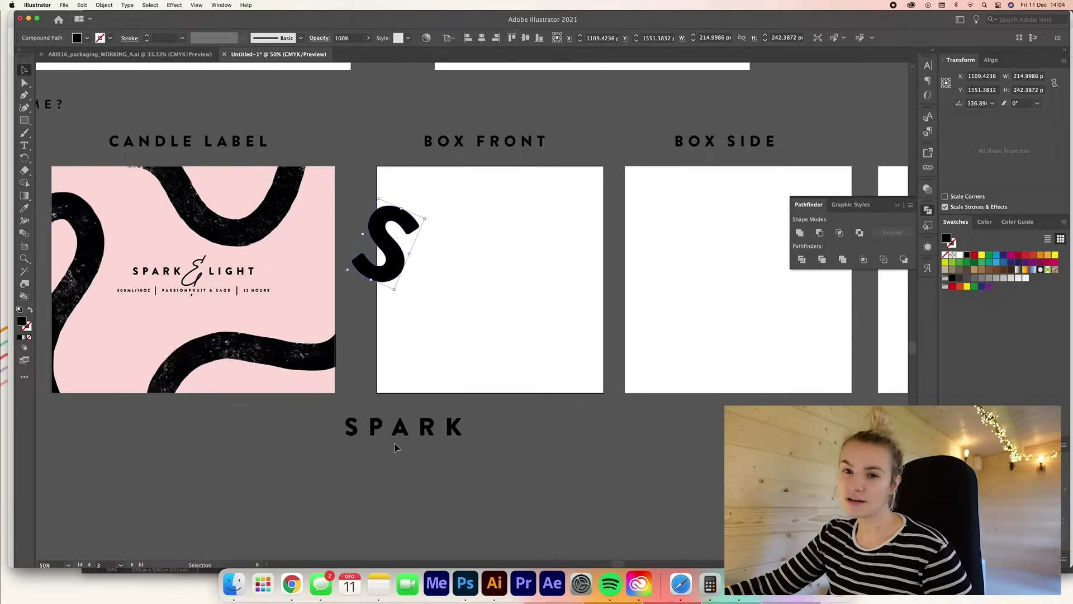
# Copy more large SPARK letters onto the Box Front, clip them to the artboard and position the A over its bottom edge.
pyautogui.click(379, 433)
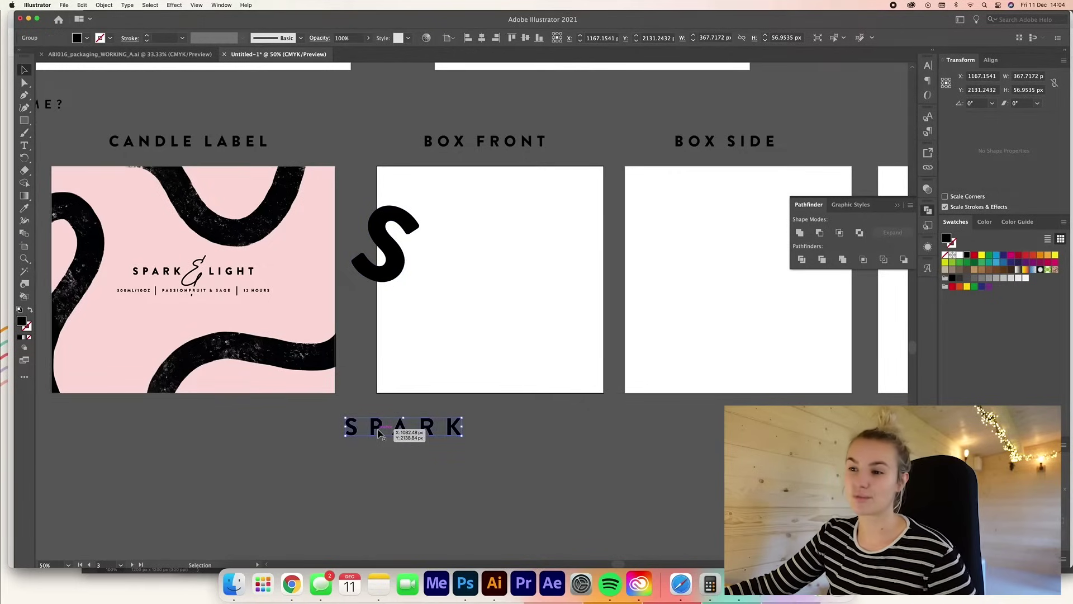
pyautogui.doubleClick(378, 432)
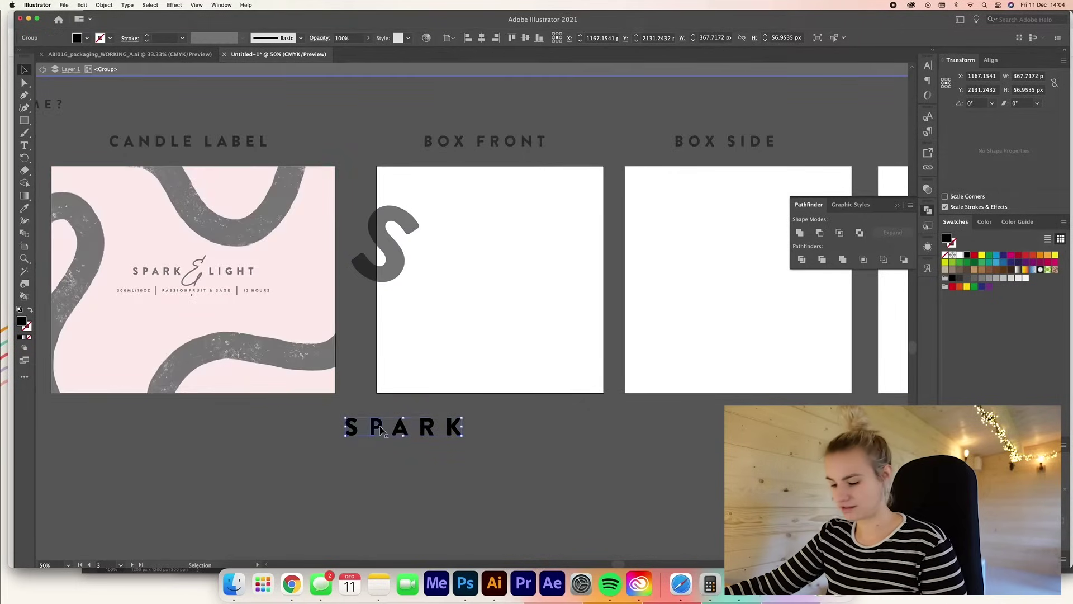
pyautogui.doubleClick(563, 421)
pyautogui.press('super+v')
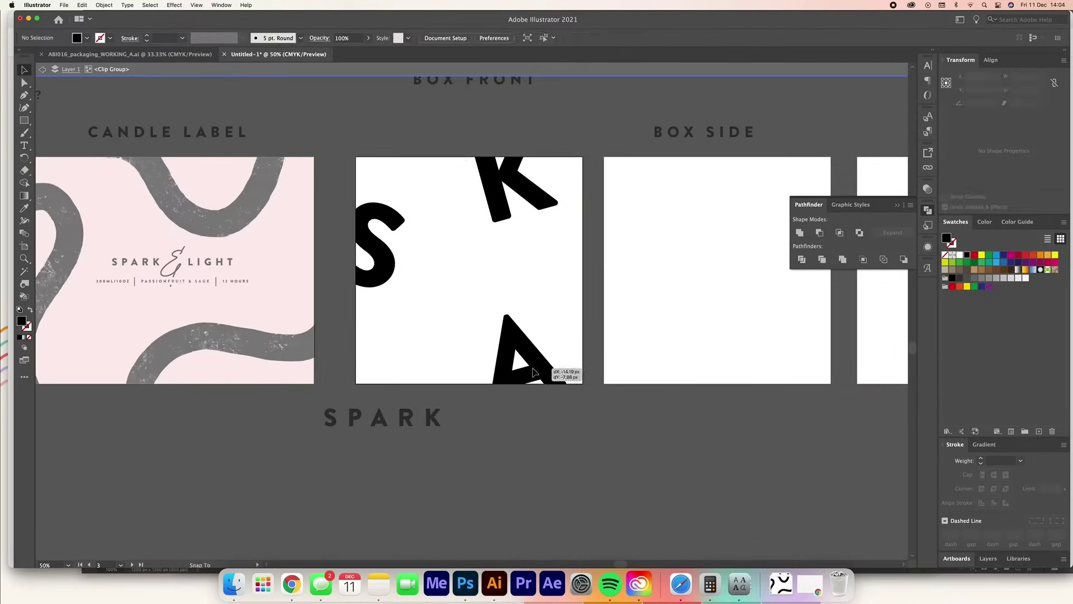
pyautogui.moveTo(522, 370); pyautogui.dragTo(532, 375)
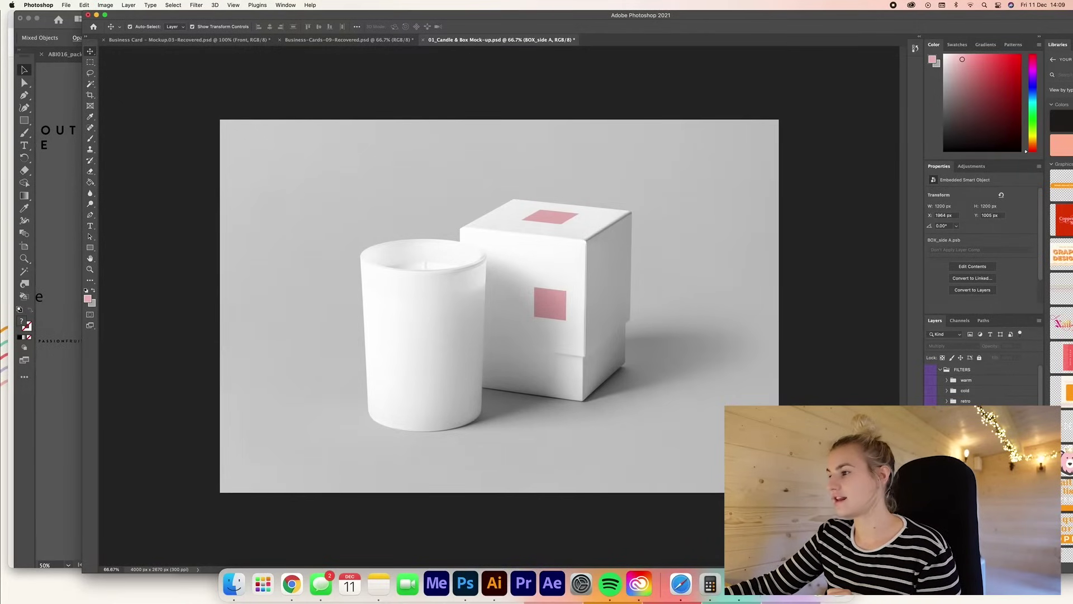
# In the Photoshop candle and box mock-up, open the CANDLE_side graphic smart object from the JAR group.
pyautogui.click(947, 432)
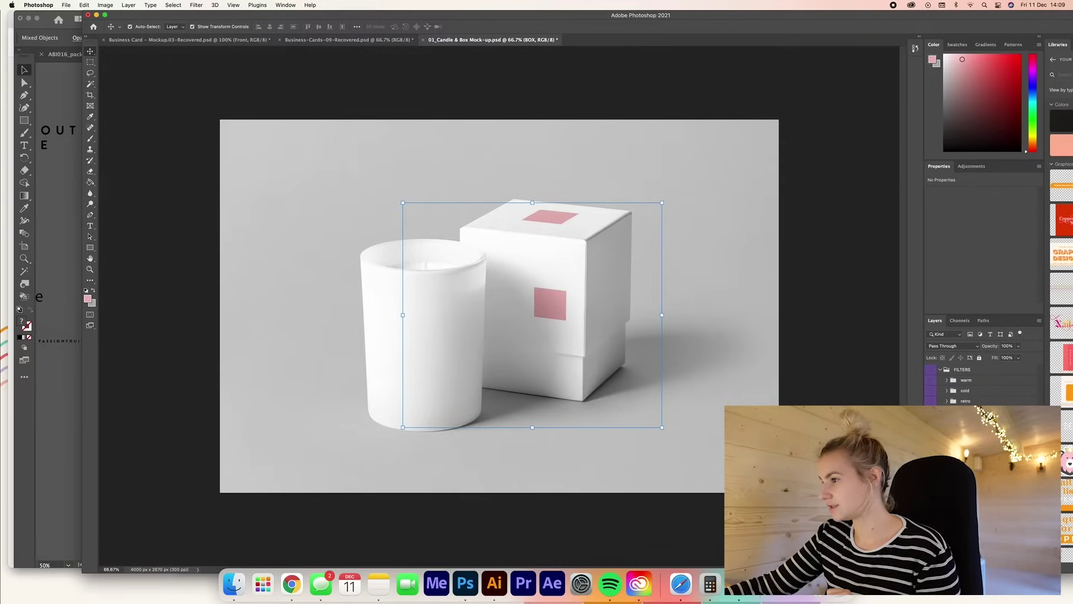
pyautogui.click(946, 443)
pyautogui.click(958, 479)
pyautogui.doubleClick(957, 458)
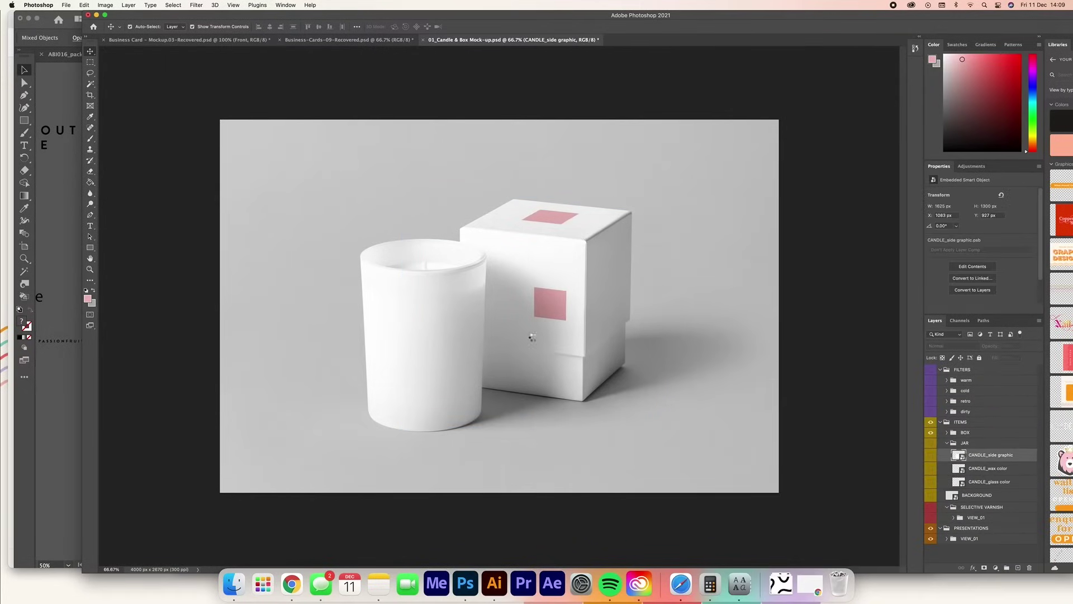
# Paste the candle label artwork into the side graphic, scale it to fill the canvas, then save and close the smart object.
pyautogui.press('super+v')
pyautogui.press('Return')
pyautogui.press('Return')
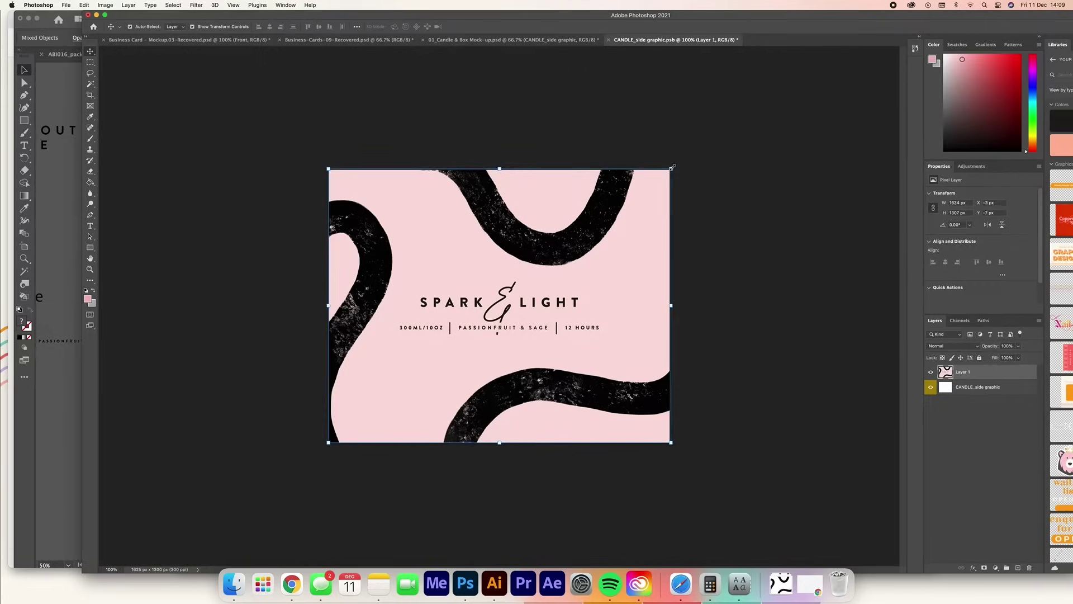
pyautogui.press('super+w')
pyautogui.click(547, 200)
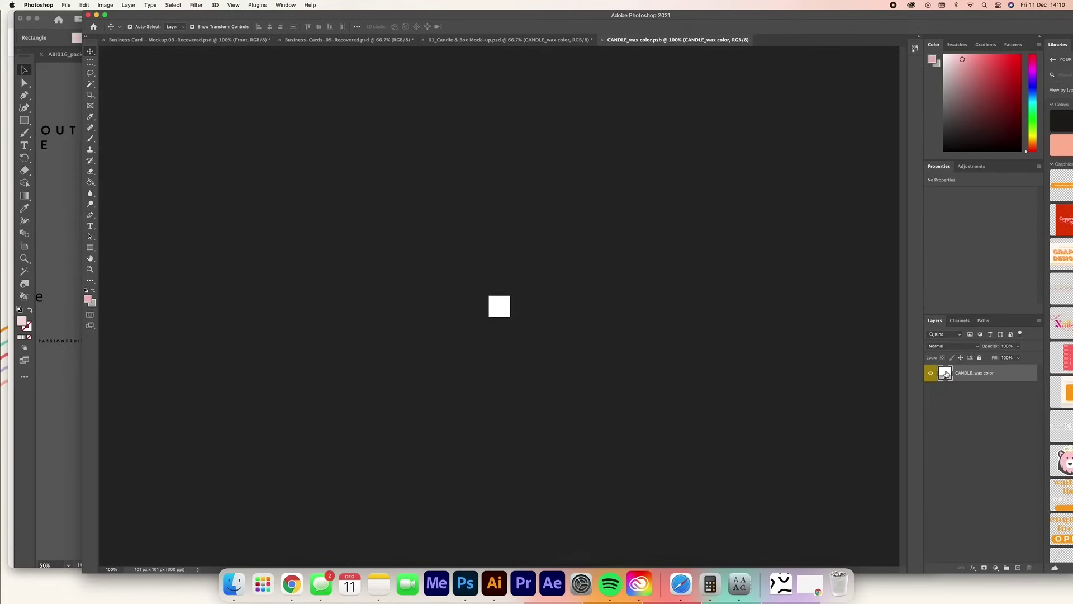
# Fill the candle's wax colour with the foreground pink, set the glass colour to near-black and save both smart objects.
pyautogui.hotkey('alt', 'BackSpace')
pyautogui.press('super+s')
pyautogui.press('super+w')
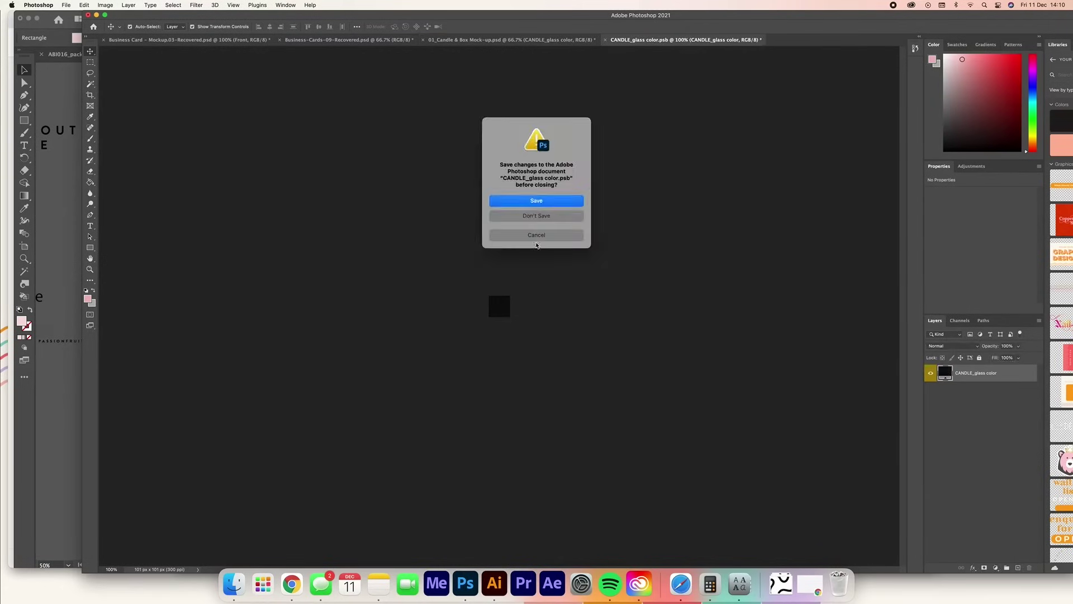
pyautogui.click(556, 206)
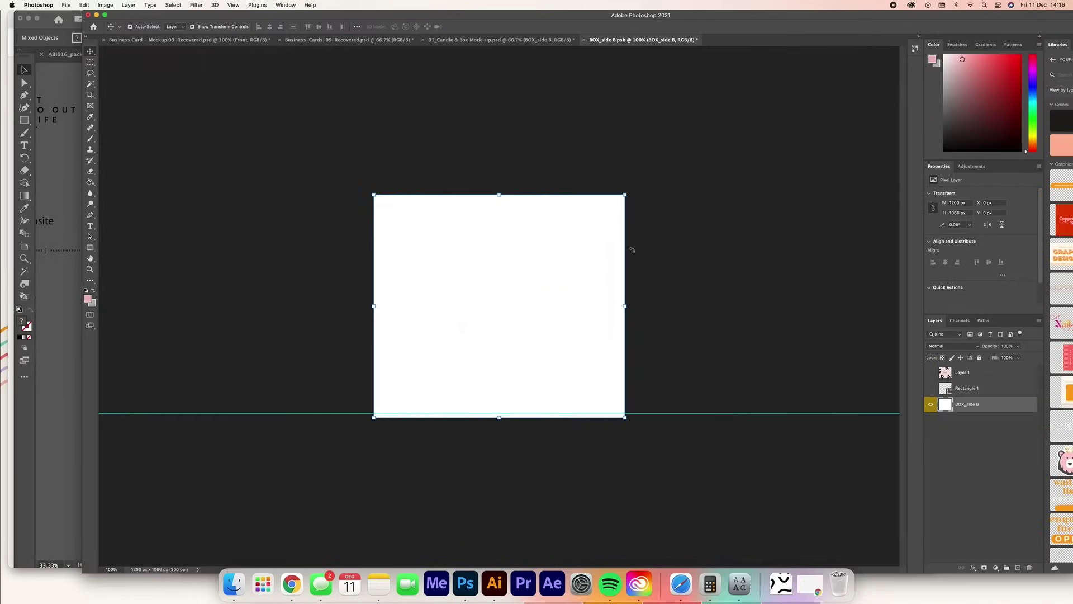
# Place the pink "YOU MELT MY HEART" box design in the BOX_side B smart object, then save and close it.
pyautogui.press('Return')
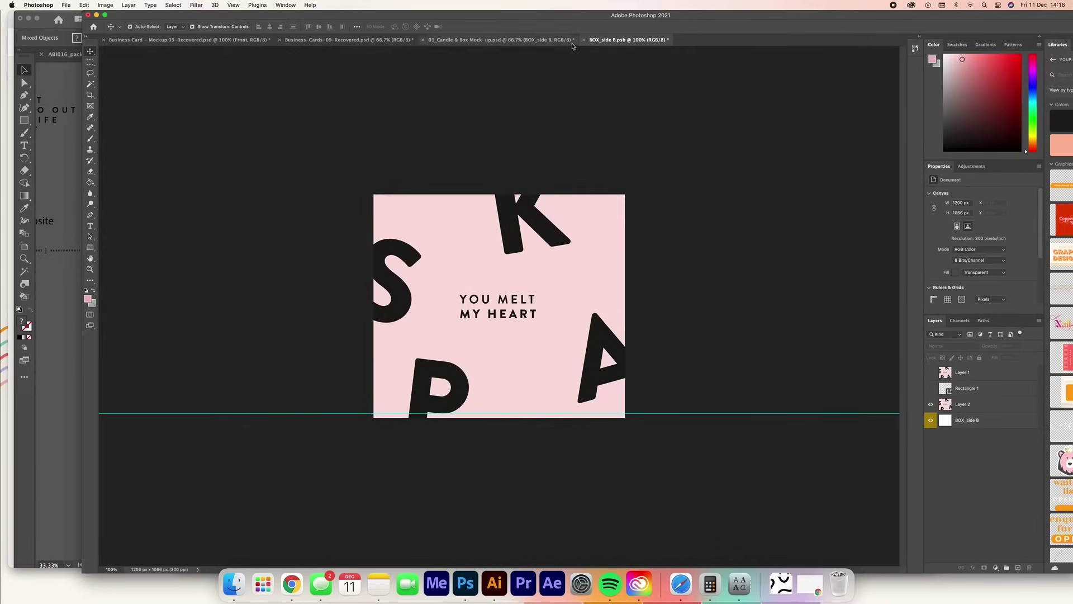
pyautogui.click(584, 39)
pyautogui.click(541, 199)
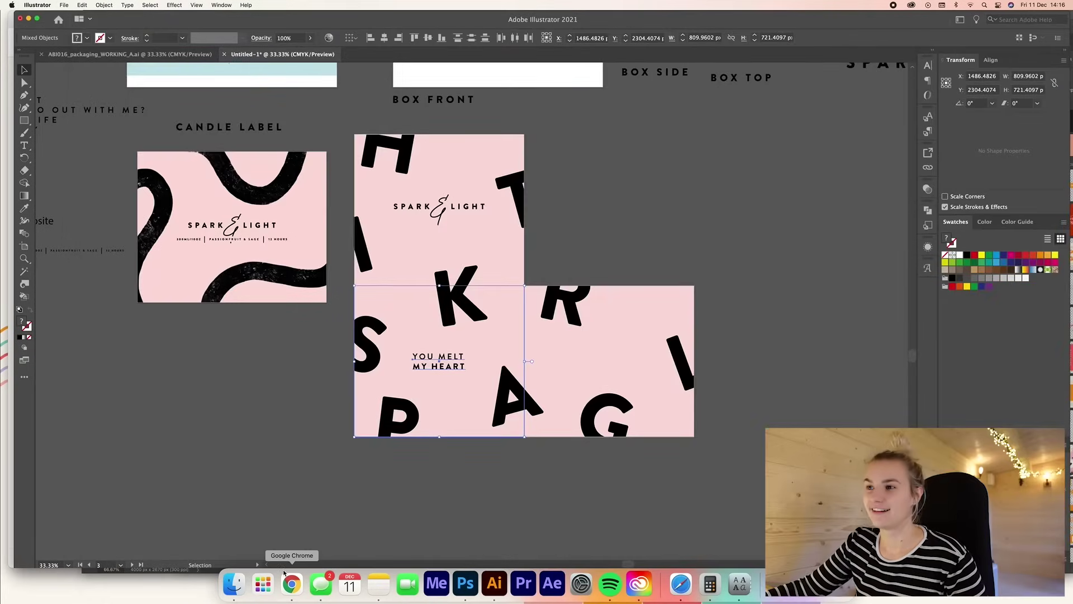
# Copy the rightmost pink lettered box panel from Illustrator and paste it into BOX_side C, filling the canvas; save and close the smart object.
pyautogui.click(465, 584)
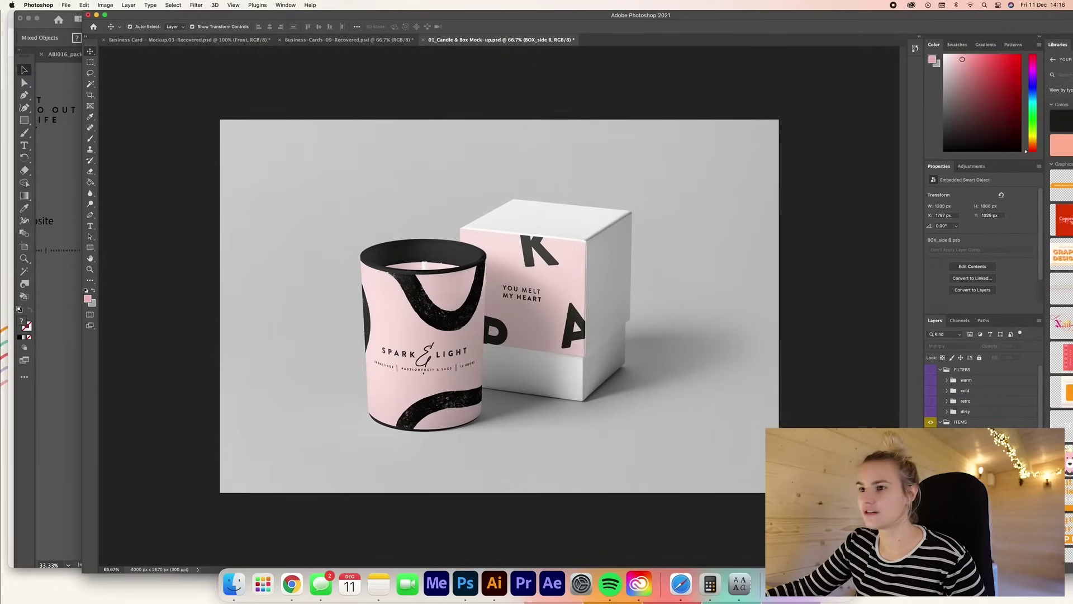
pyautogui.click(554, 338)
pyautogui.press('super+alt+a')
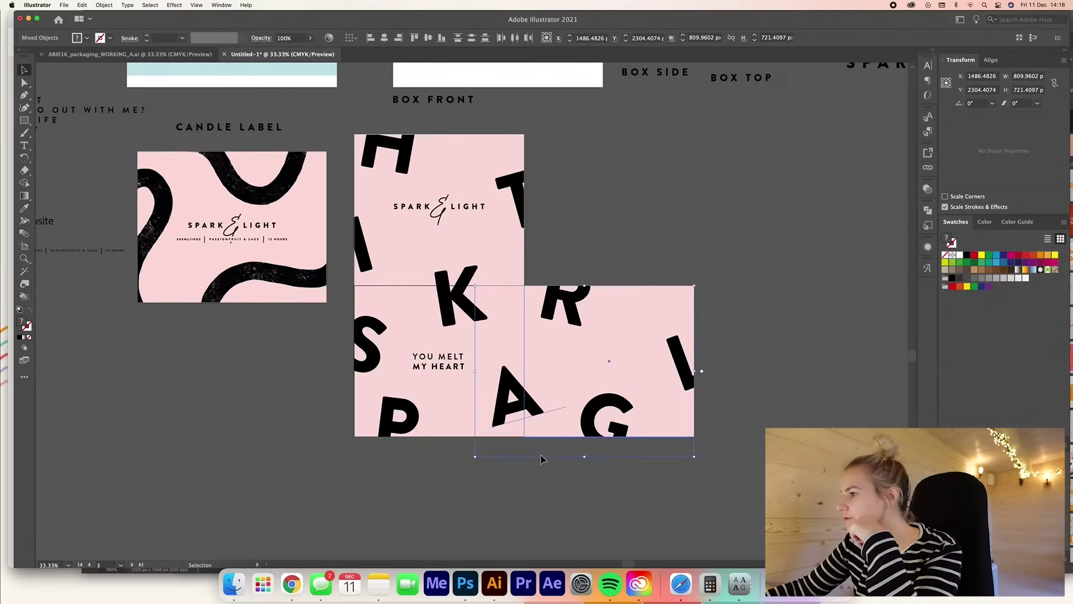
pyautogui.click(466, 583)
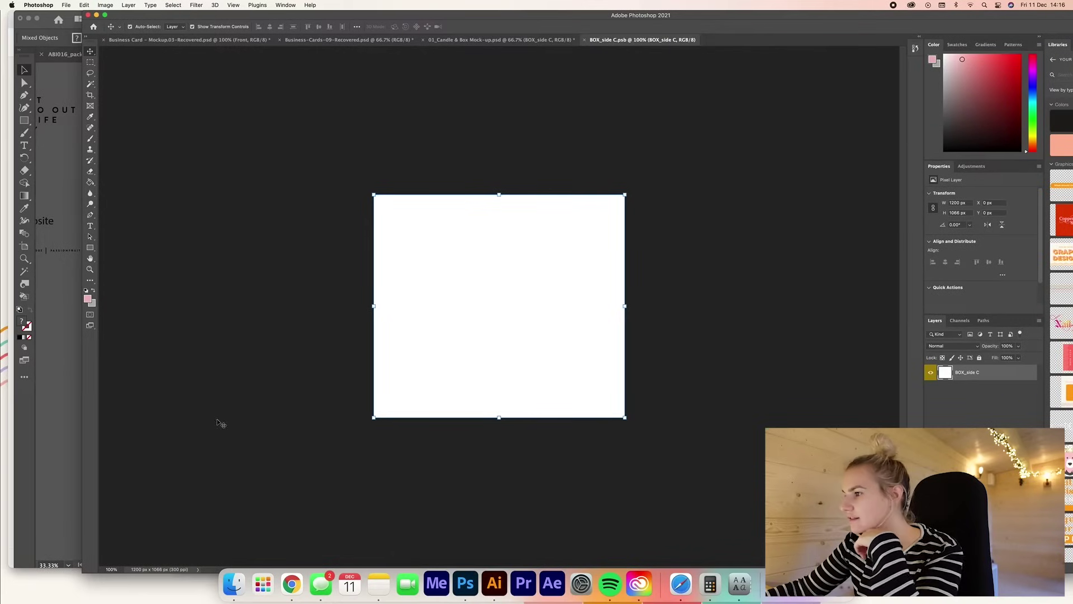
pyautogui.press('super+v')
pyautogui.press('Return')
pyautogui.press('Return')
pyautogui.press('super+s')
pyautogui.press('super+w')
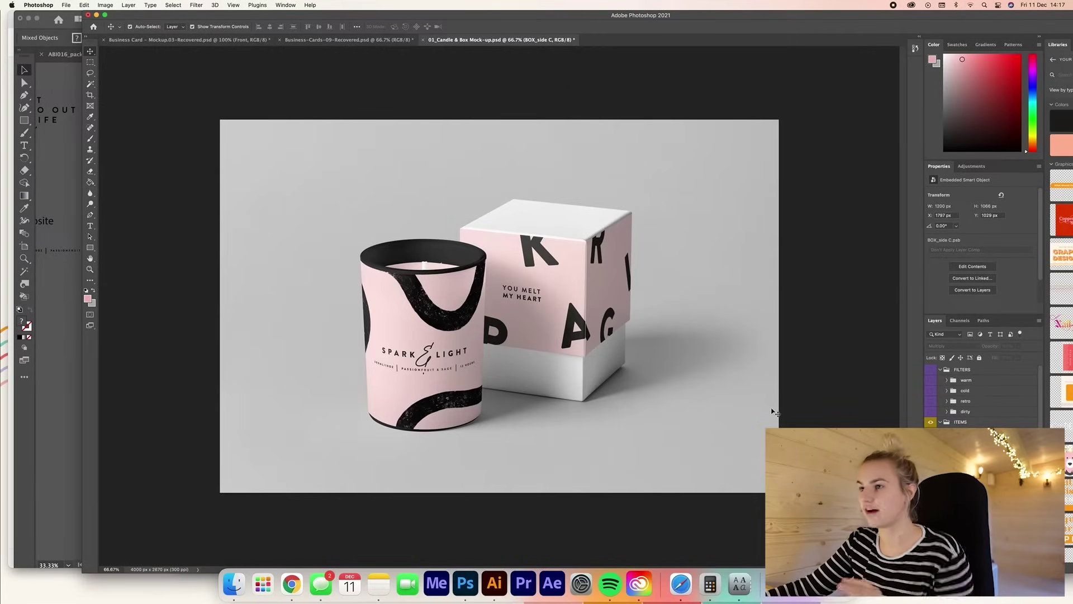
# Select the SPARK & LIGHT box top panel in Illustrator, and check the canvas proportions of the box smart objects in Photoshop.
pyautogui.click(18, 294)
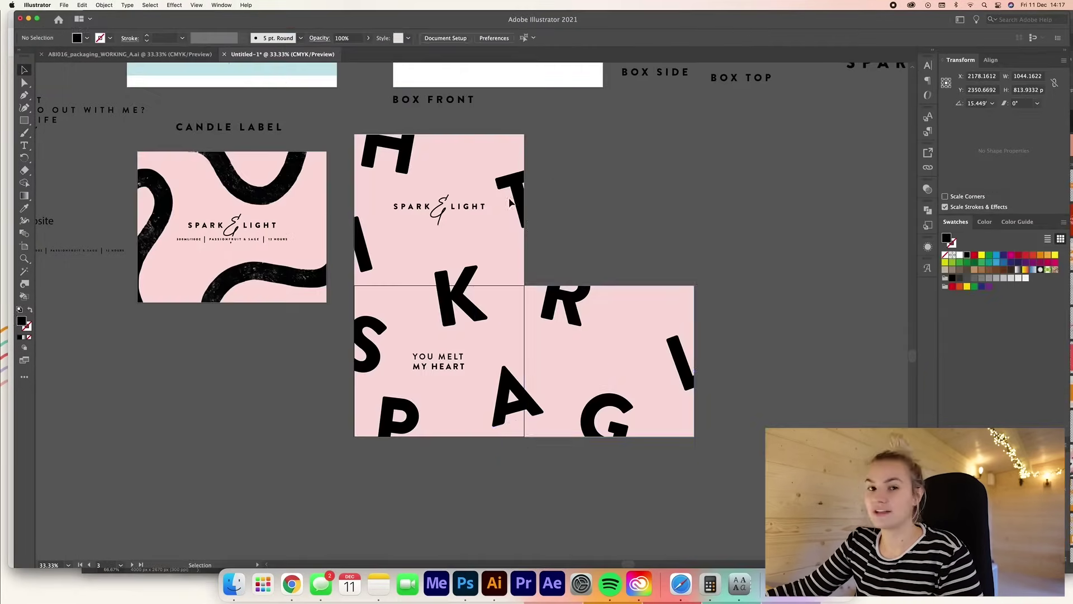
pyautogui.click(374, 267)
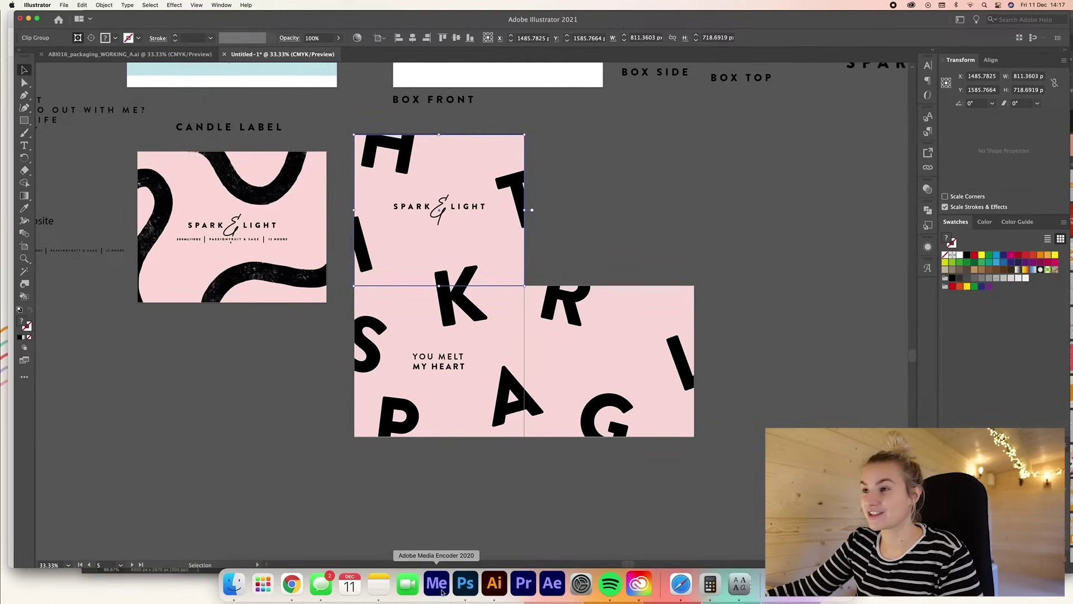
pyautogui.click(464, 584)
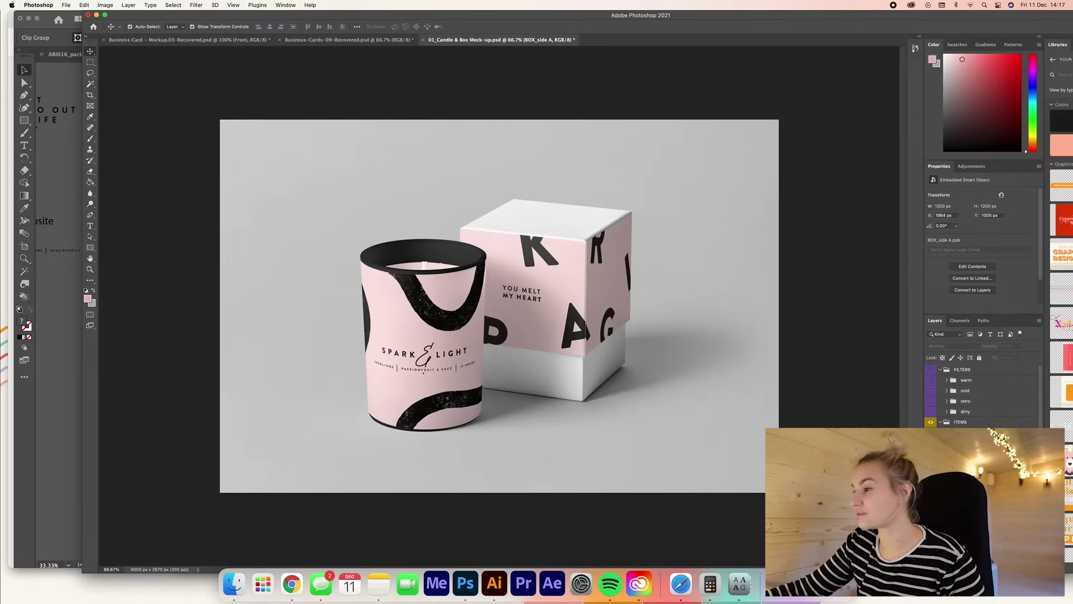
pyautogui.doubleClick(575, 328)
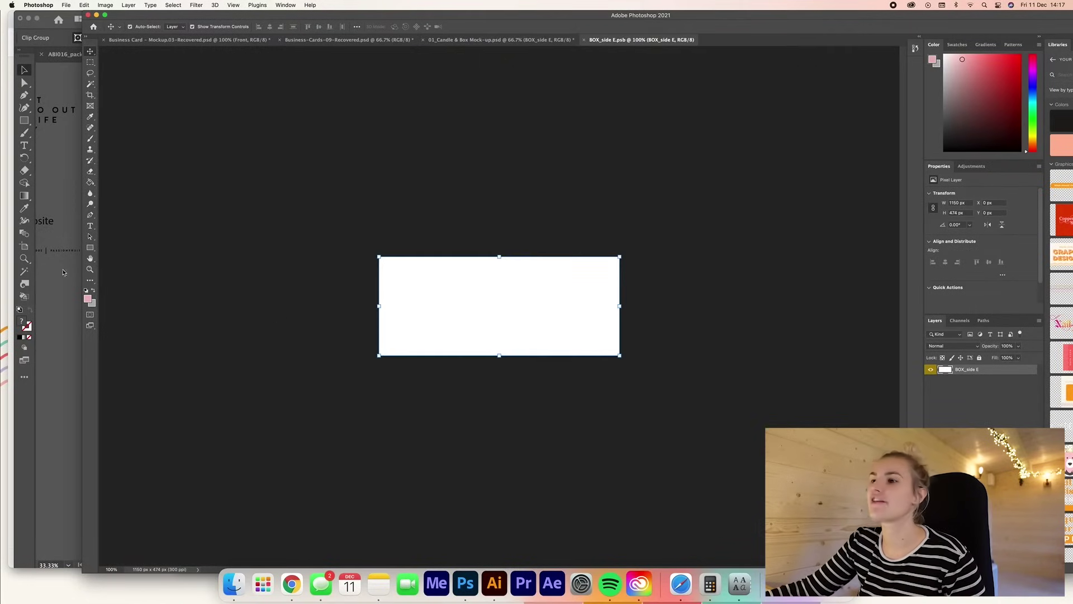
pyautogui.click(583, 40)
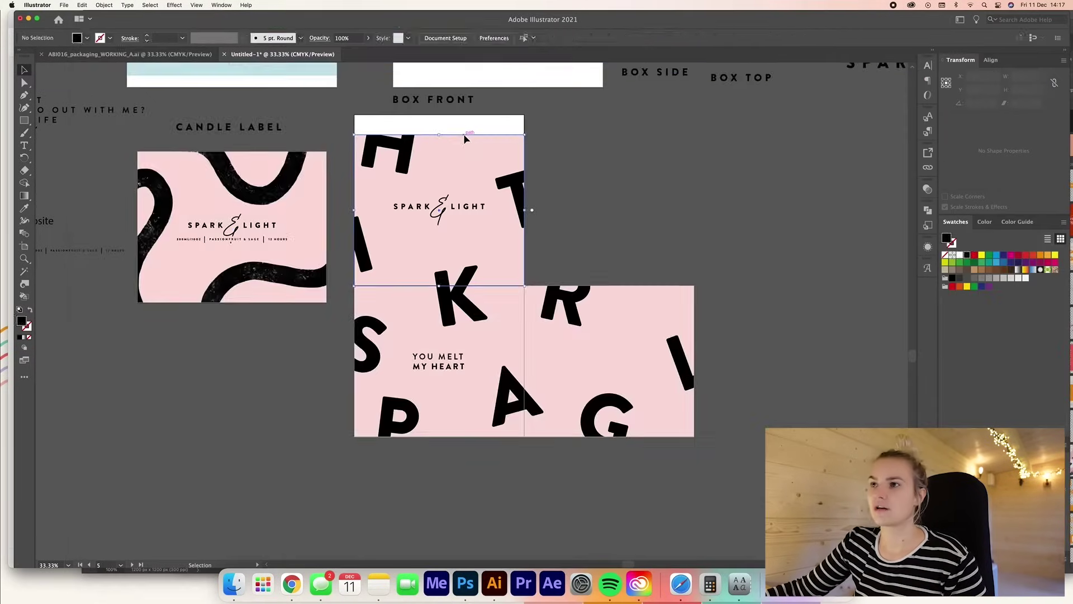
# In Illustrator, extend the SPARK & LIGHT box top panel upward into a square of about 811 px.
pyautogui.moveTo(444, 134); pyautogui.dragTo(444, 115)
pyautogui.click(455, 153)
pyautogui.click(632, 189)
# Inside the top panel's clip group, move the letters H, I and T slightly upward, then leave isolation mode.
pyautogui.doubleClick(407, 164)
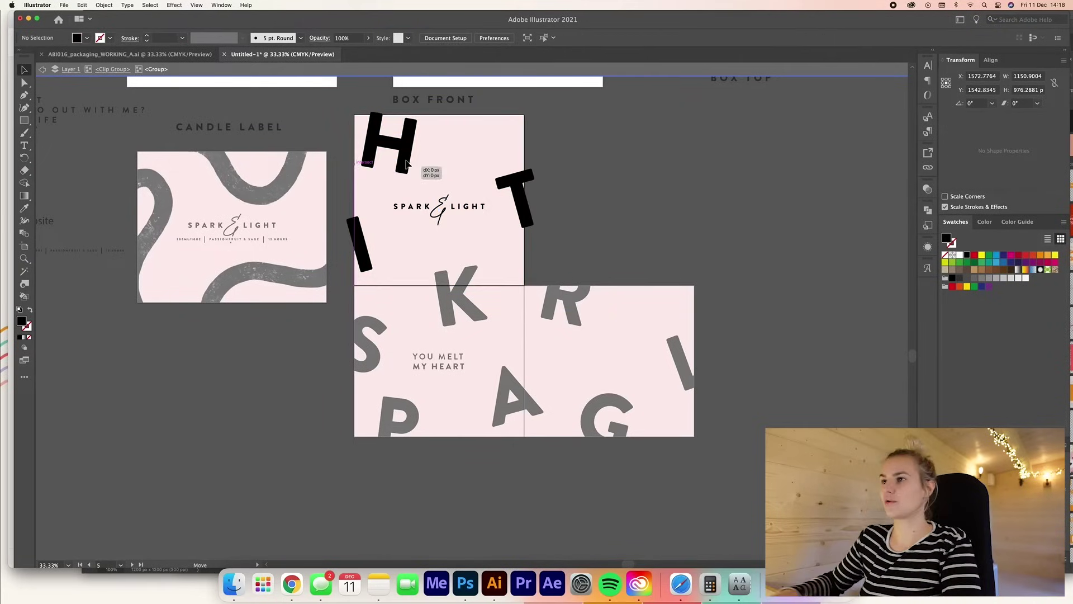
pyautogui.moveTo(407, 160); pyautogui.dragTo(406, 151)
pyautogui.moveTo(366, 245); pyautogui.dragTo(367, 239)
pyautogui.moveTo(524, 204); pyautogui.dragTo(525, 201)
pyautogui.doubleClick(663, 206)
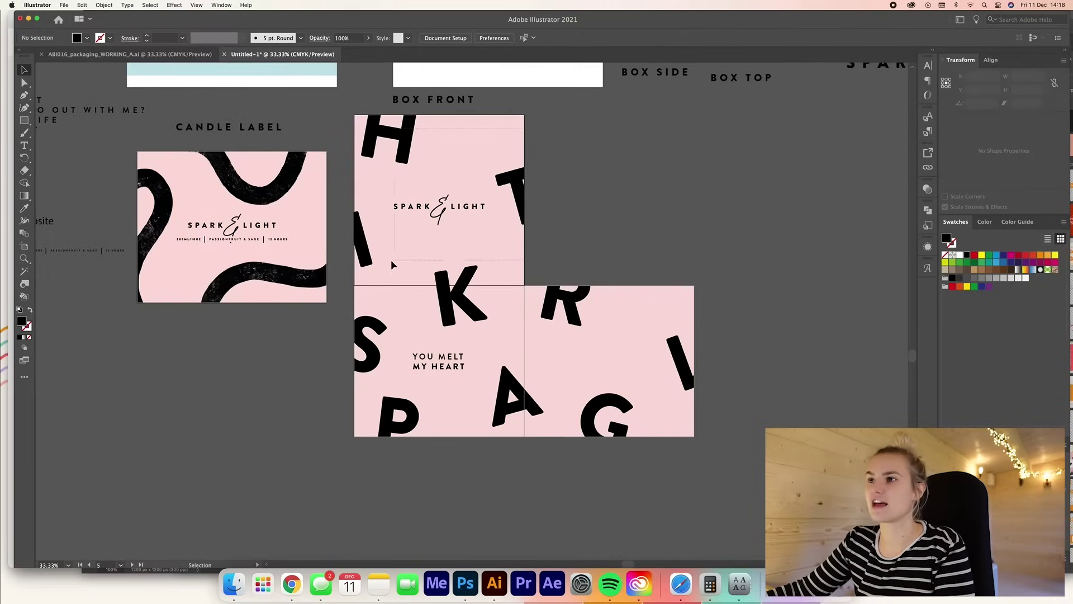
# Copy the square SPARK & LIGHT panel, paste it as pixels into BOX_side A in Photoshop, and scale it to fill the canvas.
pyautogui.click(377, 266)
pyautogui.press('super+c')
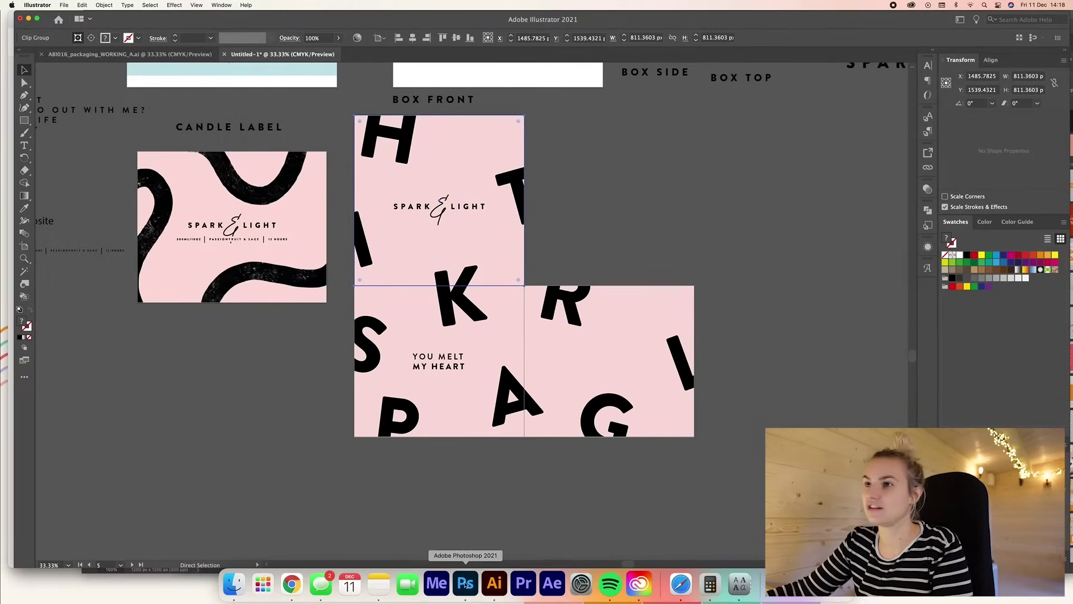
pyautogui.click(465, 584)
pyautogui.press('super+v')
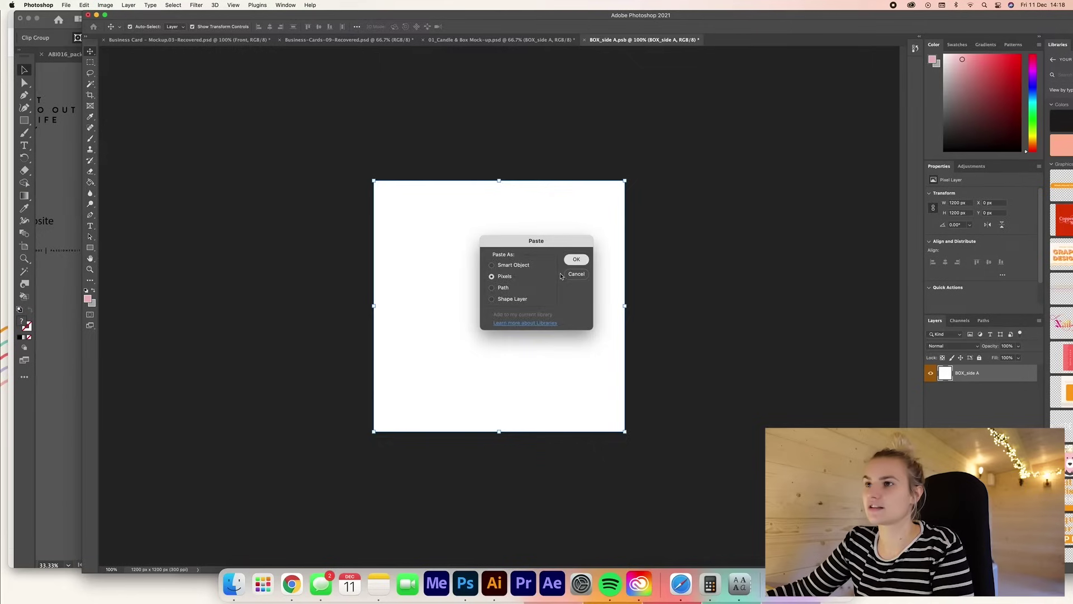
pyautogui.press('Return')
pyautogui.moveTo(386, 306); pyautogui.dragTo(276, 314)
pyautogui.moveTo(506, 285); pyautogui.dragTo(577, 311)
pyautogui.moveTo(686, 327); pyautogui.dragTo(737, 307)
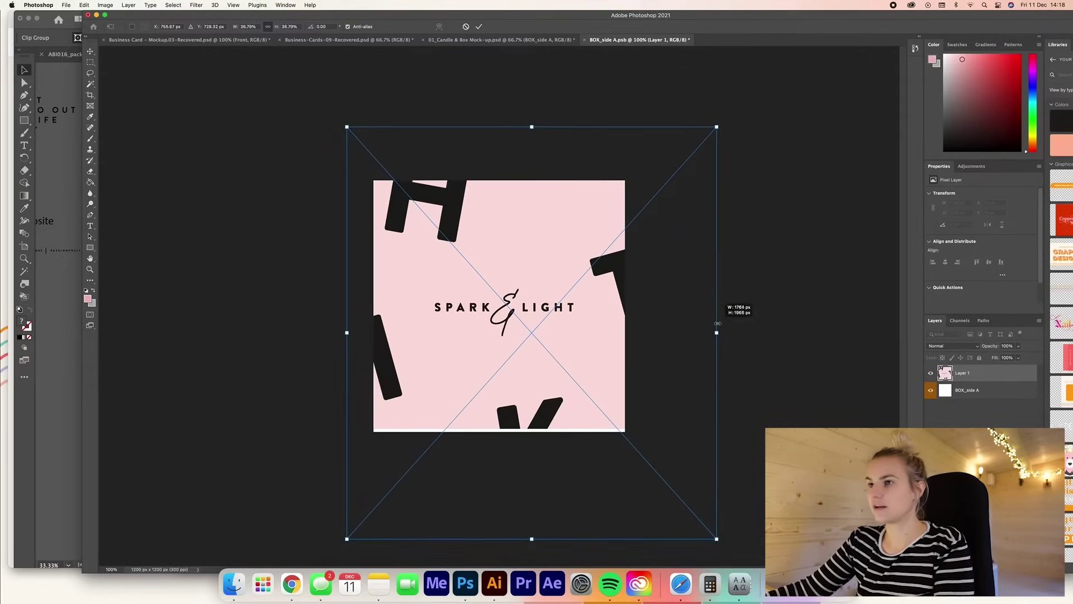
pyautogui.press('Return')
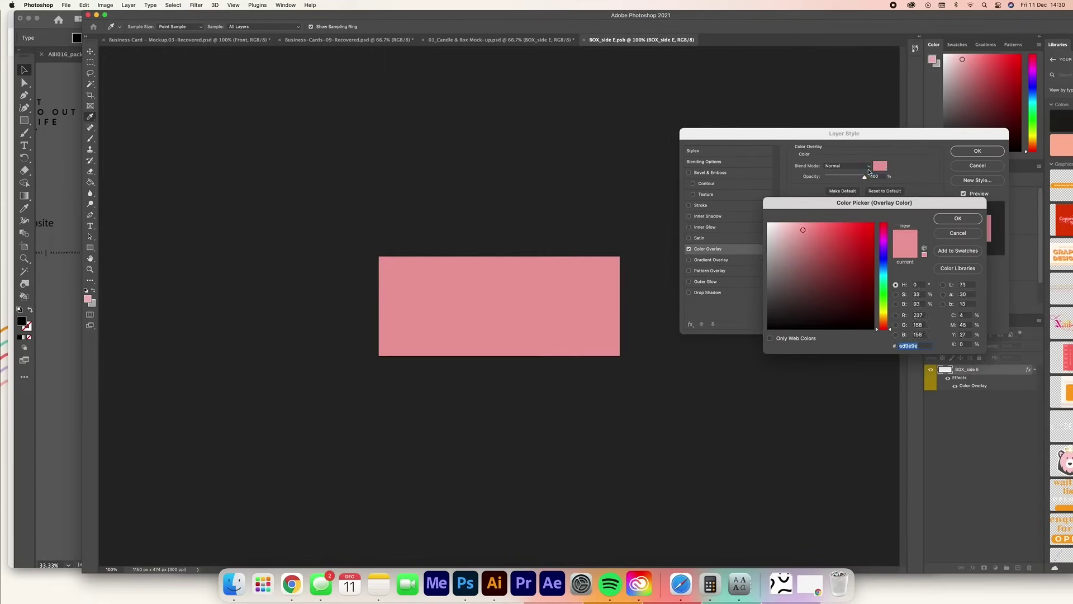
# Set the BOX_side E colour overlay to near-black, then save and close the smart object.
pyautogui.click(820, 302)
pyautogui.click(964, 211)
pyautogui.click(975, 151)
pyautogui.press('super+w')
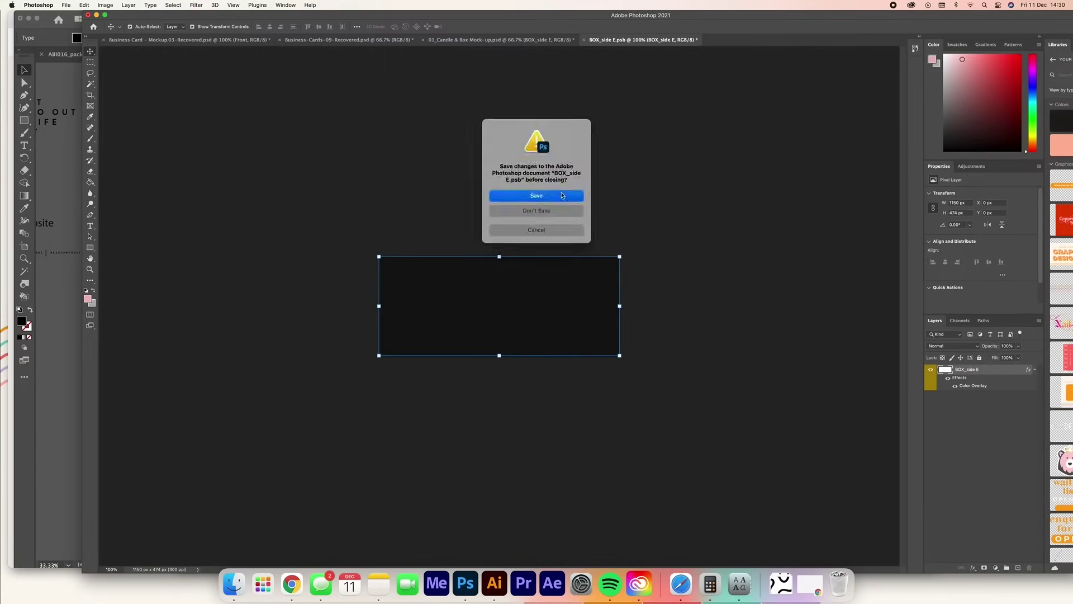
pyautogui.click(562, 195)
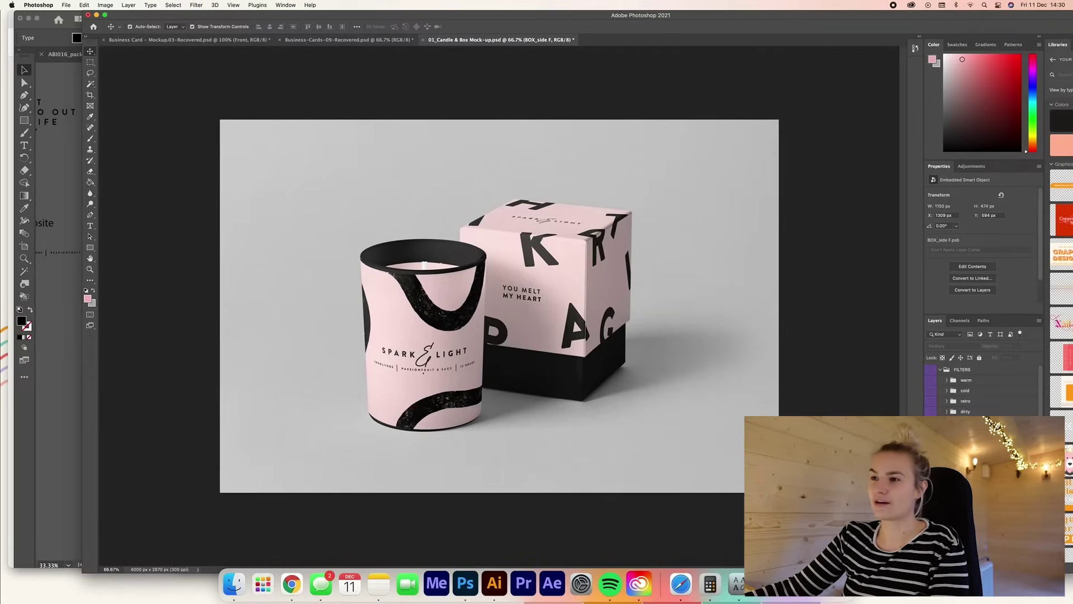
# Switch to Illustrator and copy the black SPARK & LIGHT logo from the pink banner.
pyautogui.click(64, 311)
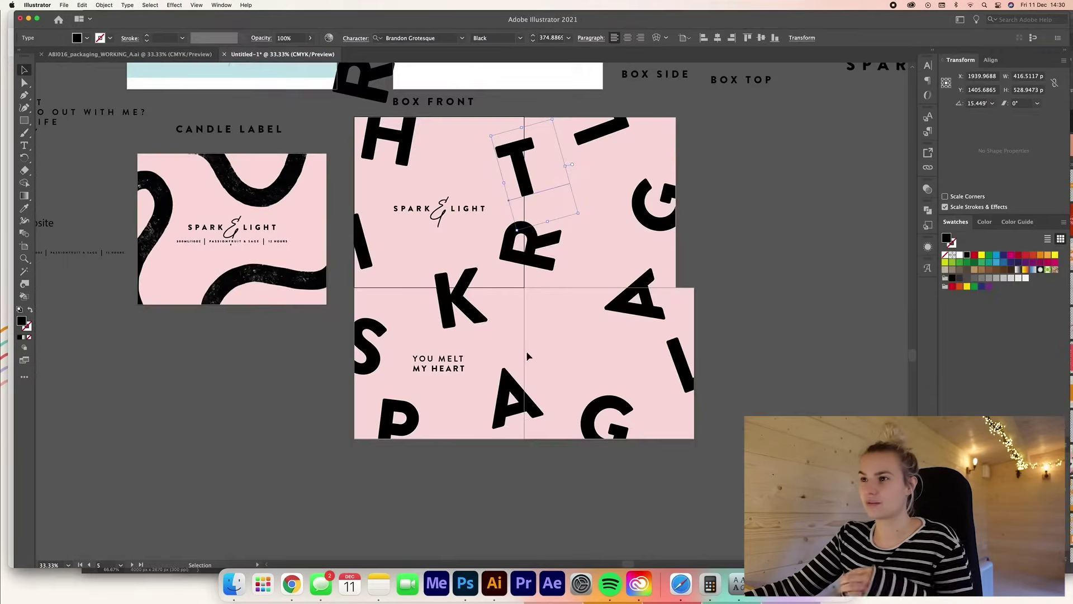
pyautogui.click(469, 220)
pyautogui.scroll(3, 309, 193)
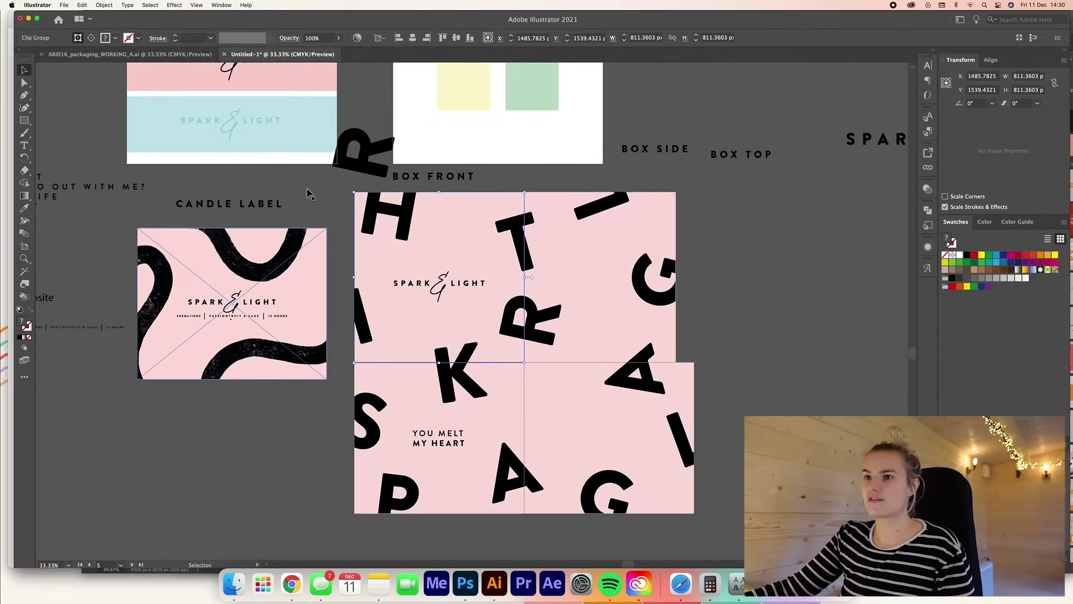
pyautogui.scroll(4, 302, 191)
pyautogui.click(261, 166)
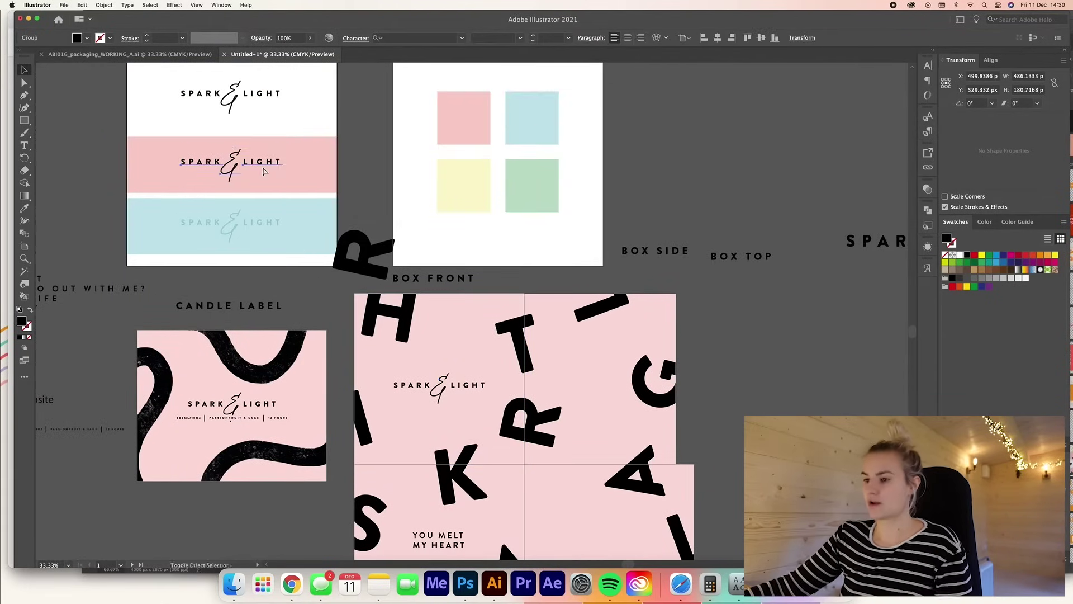
# Open BOX_side F in the Photoshop mock-up, paste the logo as pixels and scale it to fit inside the black canvas.
pyautogui.click(466, 583)
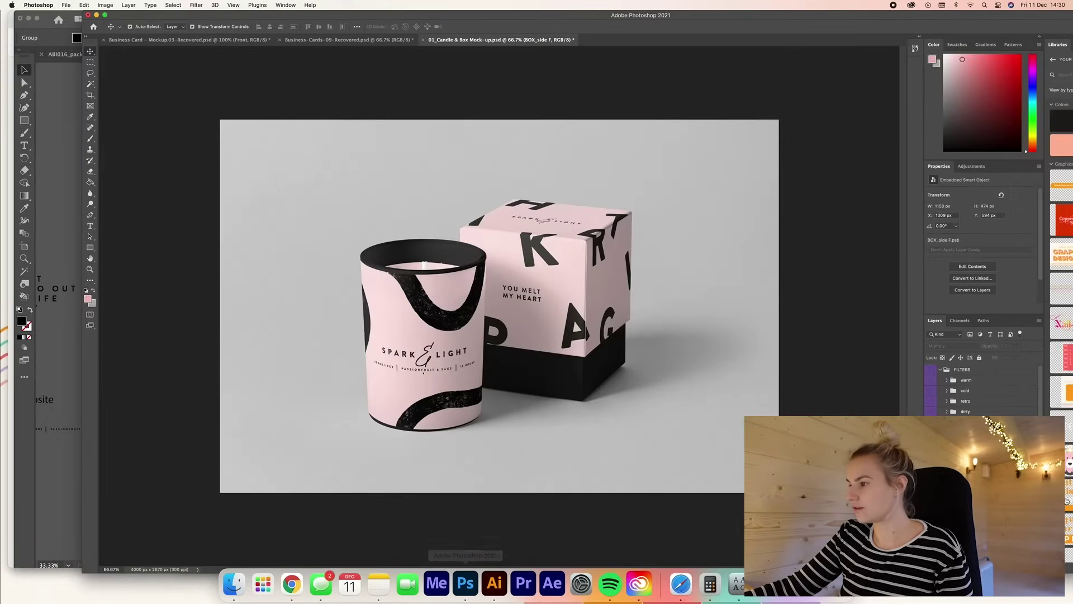
pyautogui.doubleClick(950, 498)
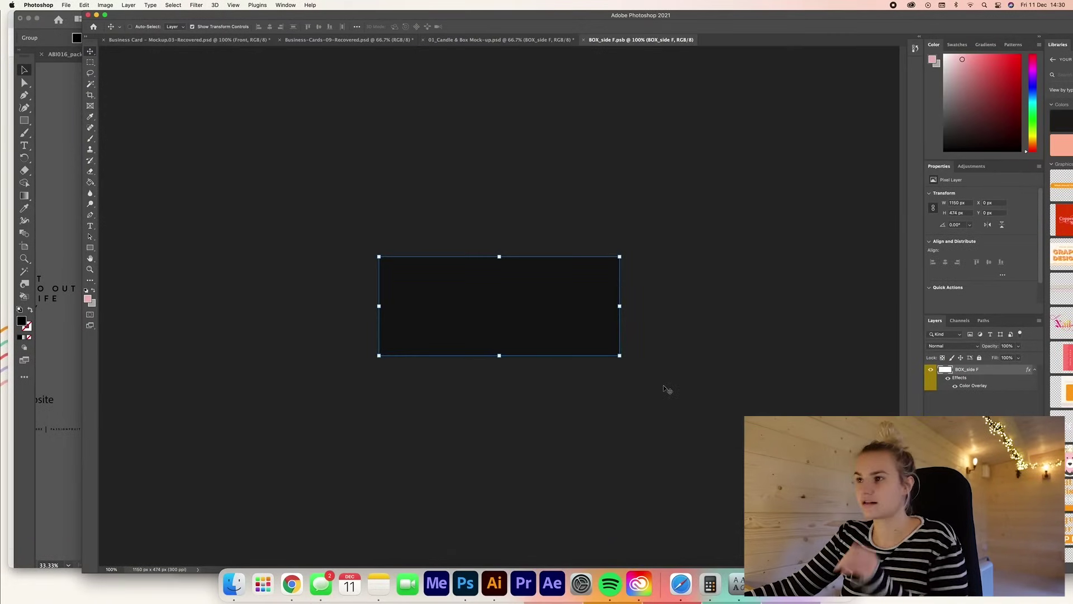
pyautogui.press('super+v')
pyautogui.click(576, 259)
pyautogui.moveTo(620, 306); pyautogui.dragTo(566, 308)
pyautogui.press('Return')
# Add a dark maroon colour overlay to the SPARK & LIGHT logo layer.
pyautogui.doubleClick(944, 370)
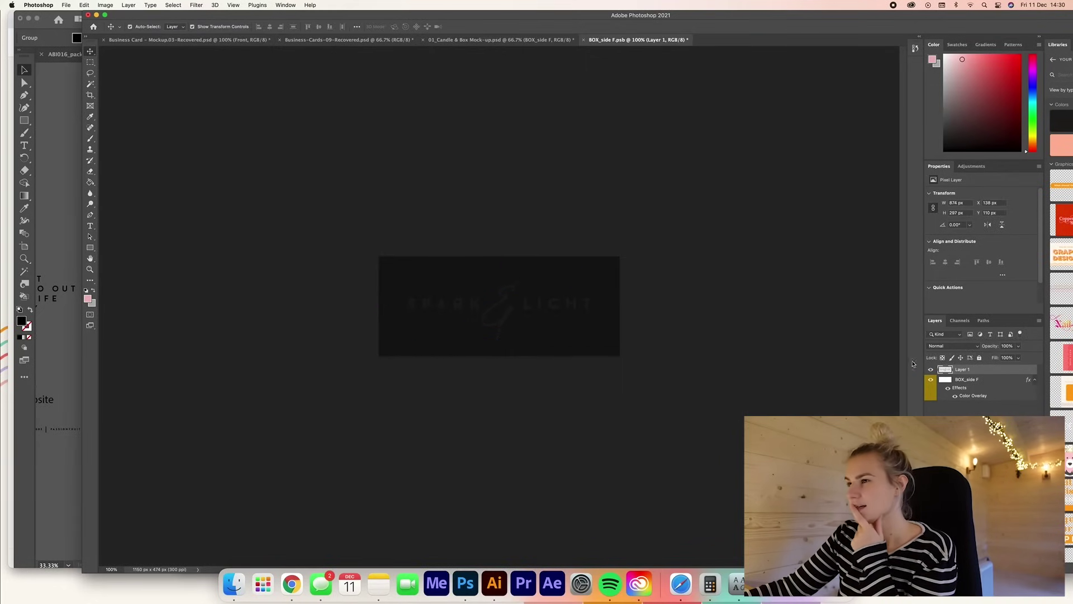
pyautogui.click(729, 252)
pyautogui.click(879, 166)
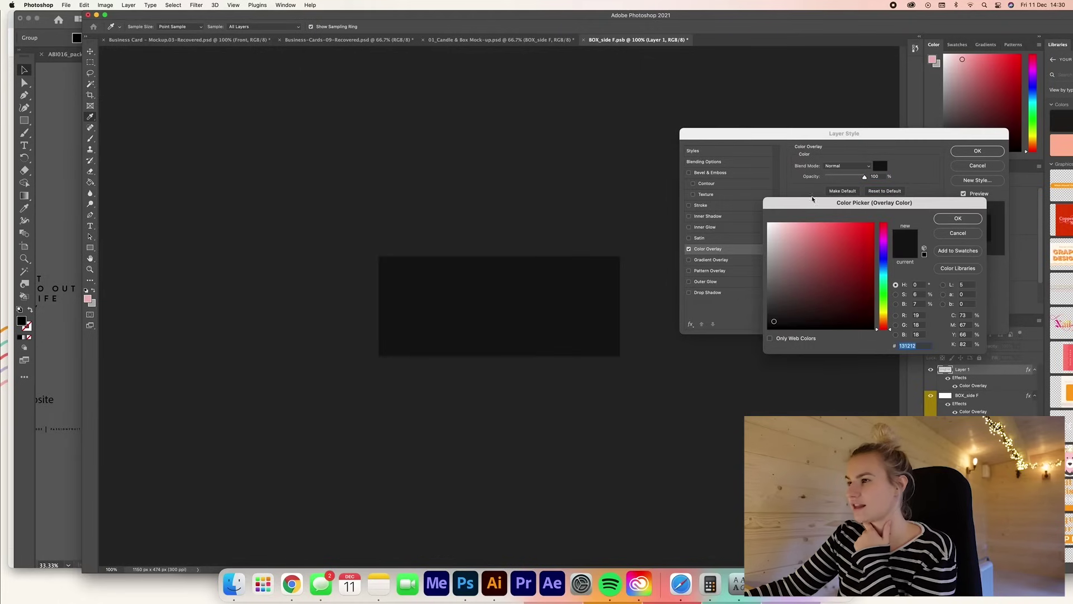
pyautogui.moveTo(774, 319); pyautogui.dragTo(803, 300)
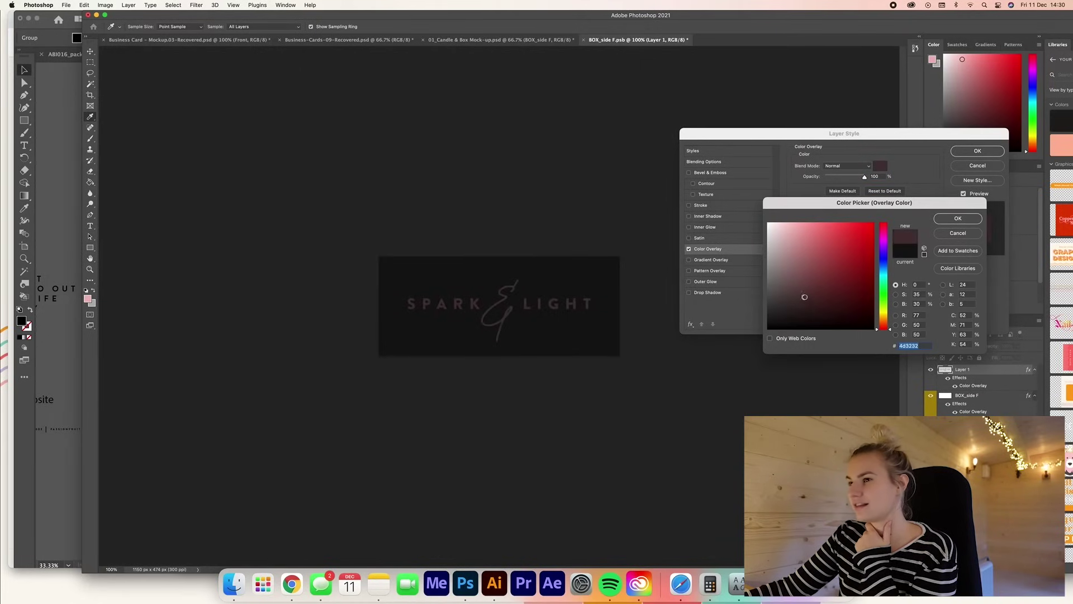
pyautogui.moveTo(805, 297); pyautogui.dragTo(811, 291)
pyautogui.click(957, 218)
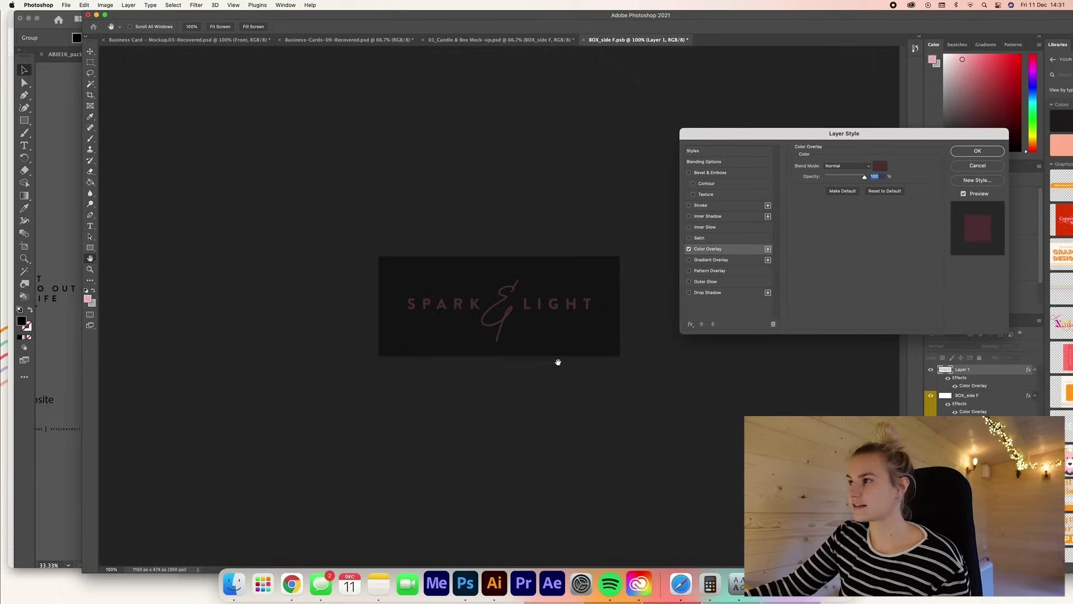
pyautogui.click(952, 155)
# Scale the logo down to 760 px wide, centre it on the BOX_side F canvas, and save and close the smart object.
pyautogui.press('v')
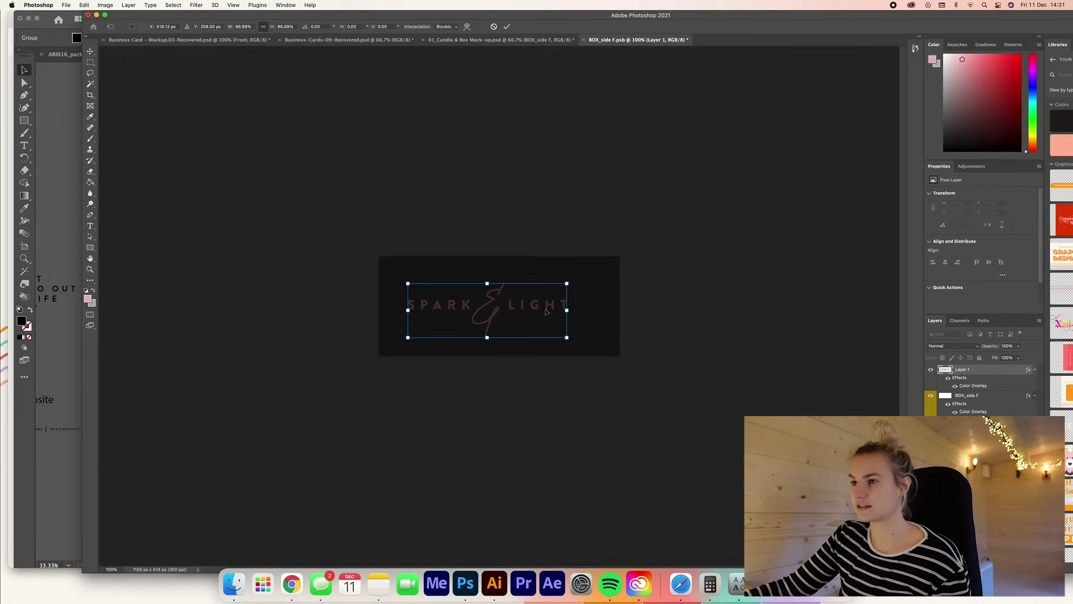
pyautogui.press('super+s')
pyautogui.press('super+w')
# Place the SPARK & LIGHT logo in BOX_side E with a pale pink colour overlay, then save and close the smart object.
pyautogui.doubleClick(961, 447)
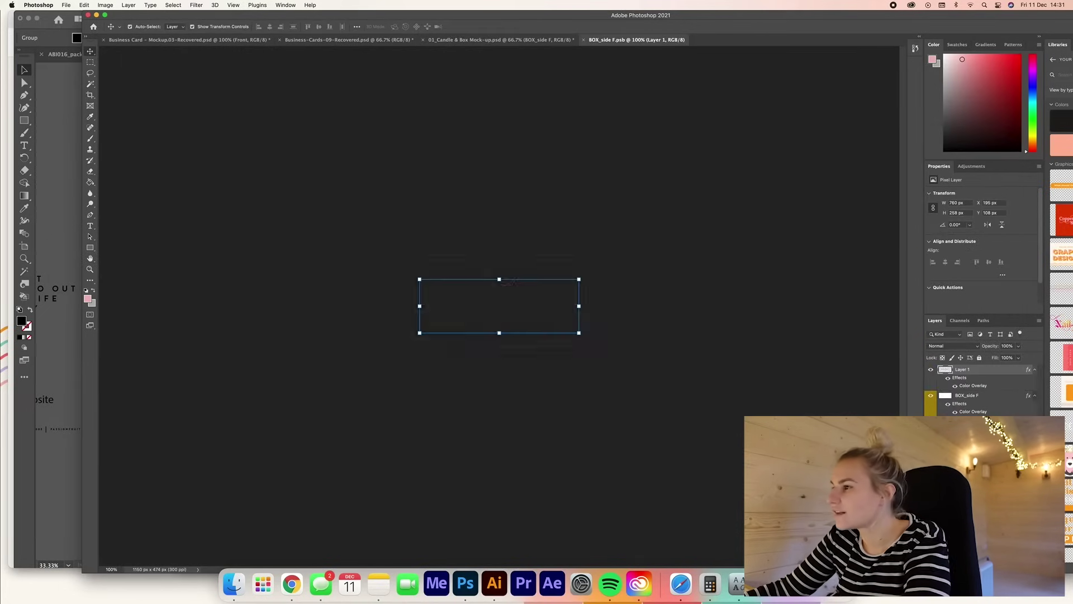
pyautogui.doubleClick(945, 374)
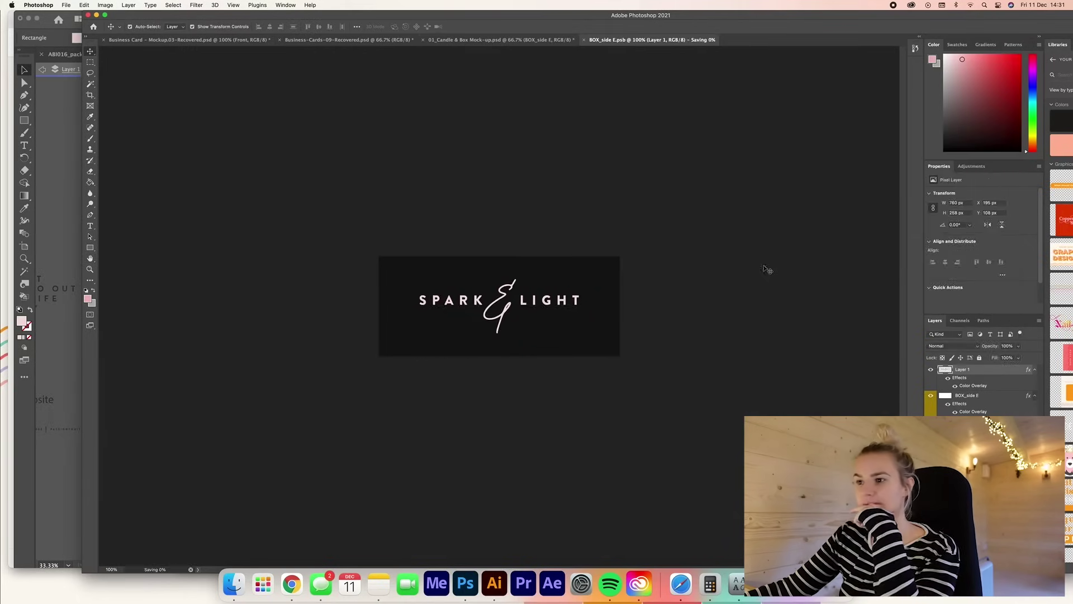
pyautogui.press('super+s')
pyautogui.press('super+w')
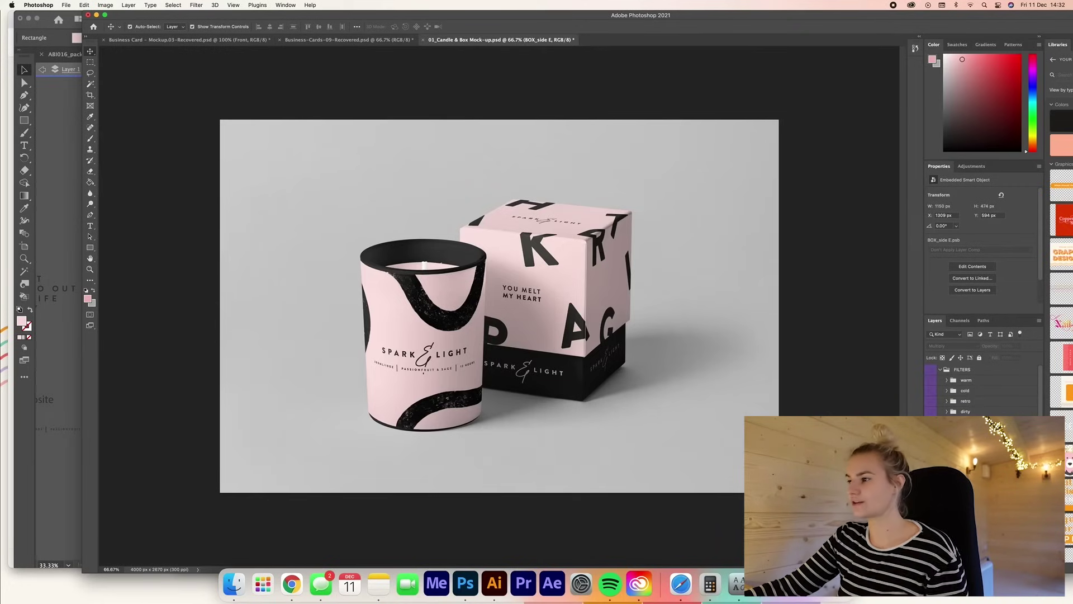
# Recolour the BOX_side F logo to pale pink and change the mock-up background to pale pink.
pyautogui.doubleClick(950, 441)
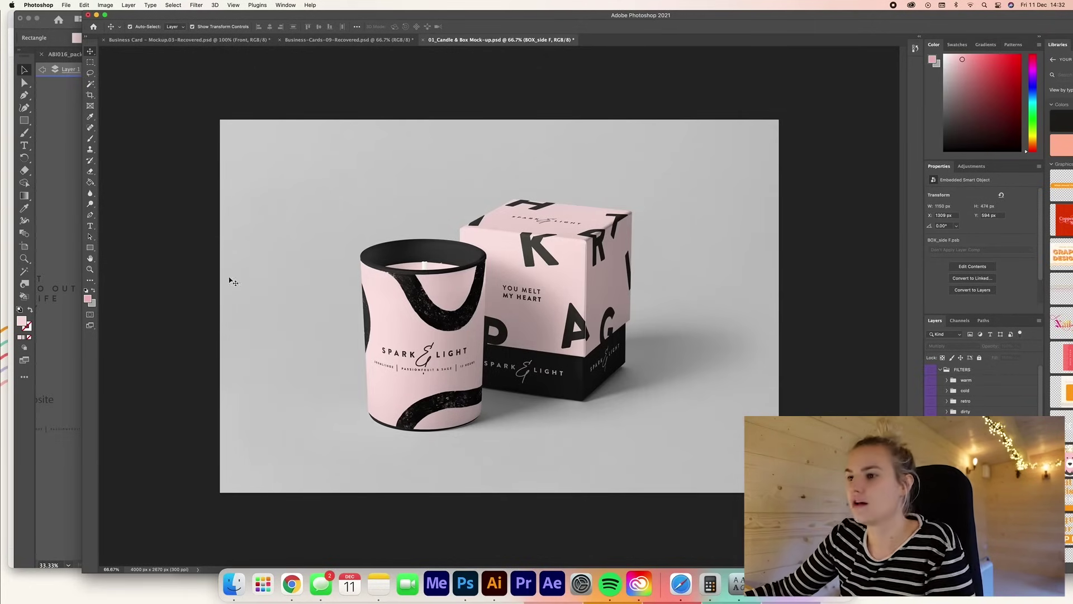
pyautogui.scroll(-1, 978, 425)
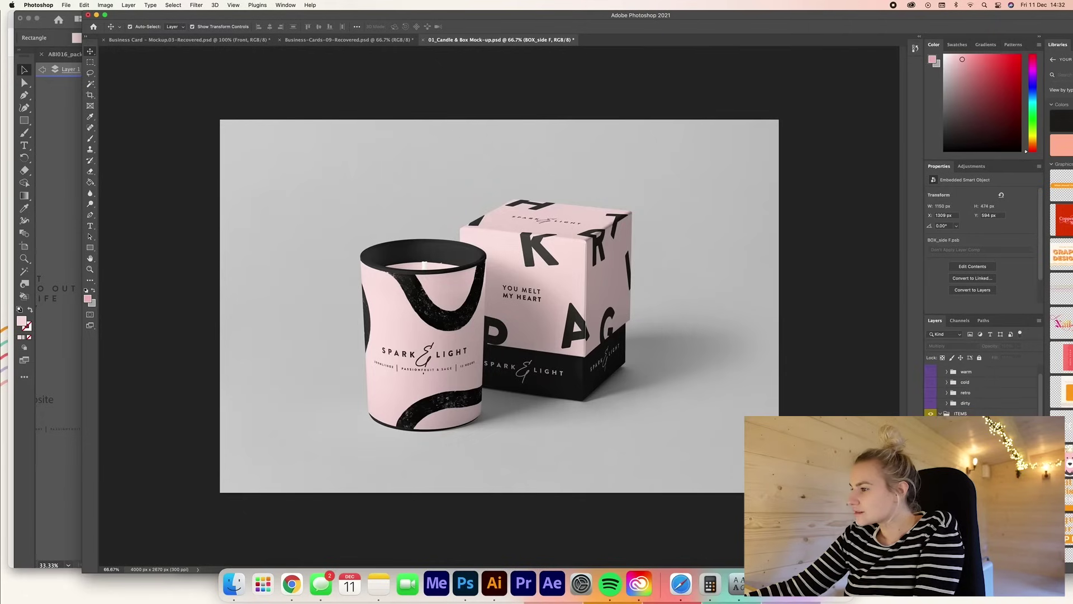
pyautogui.click(750, 327)
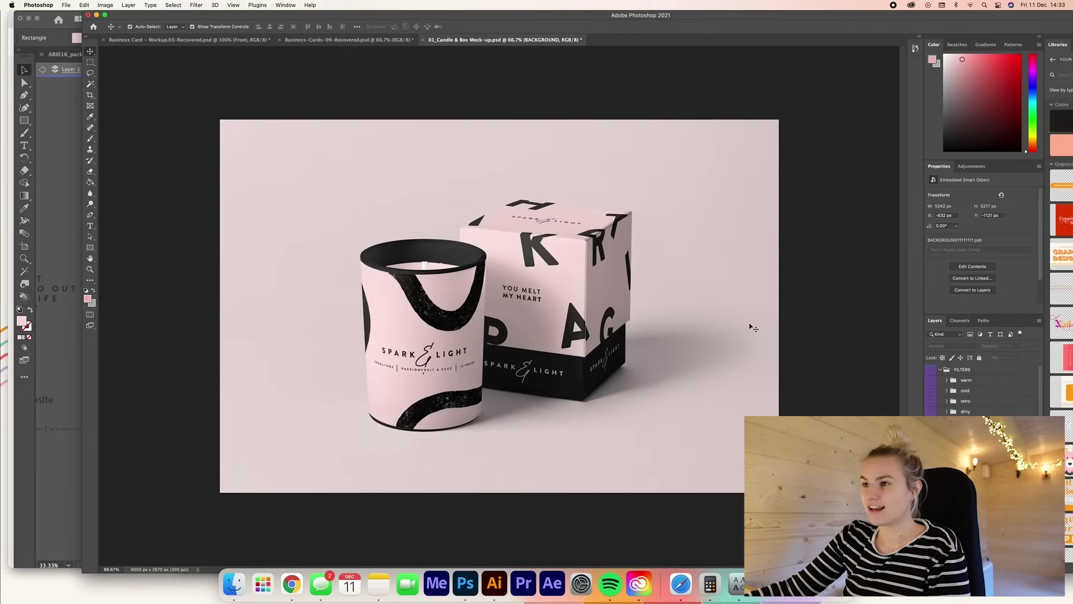